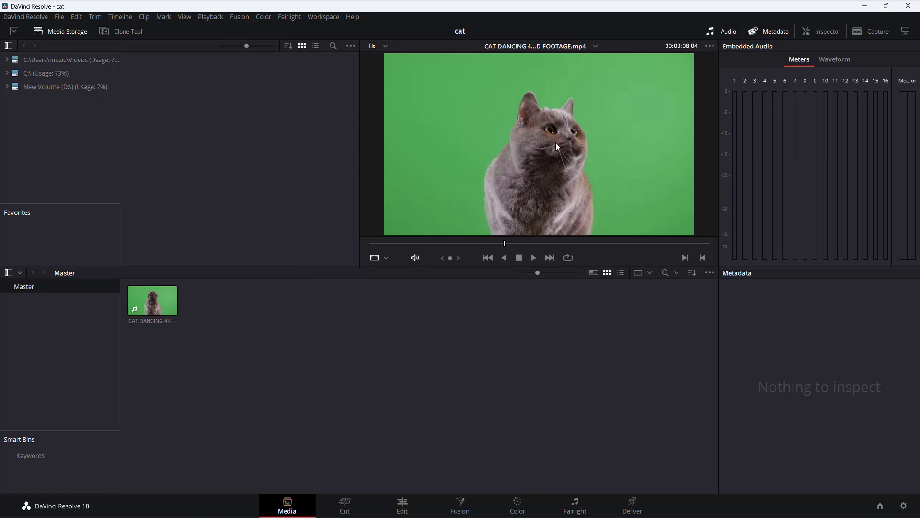
# Put the green screen cat clip at the start of a new timeline on the Edit page
pyautogui.click(518, 507)
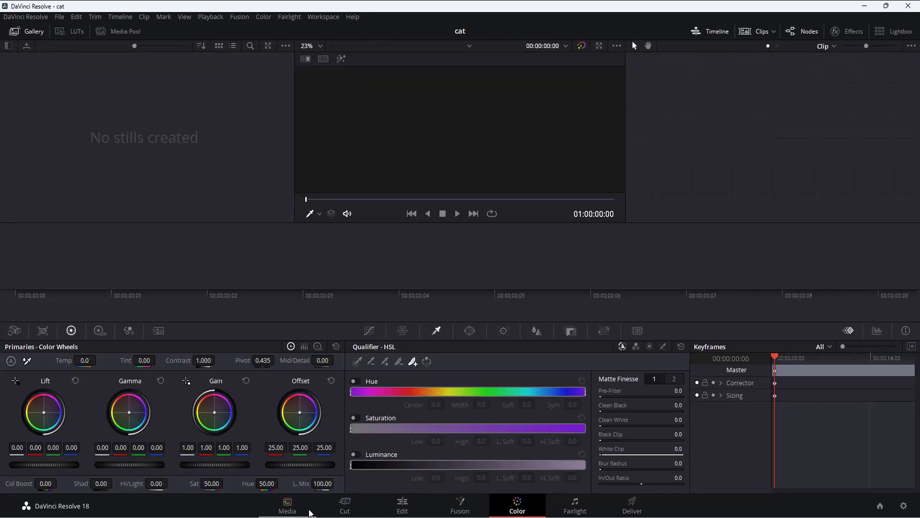
pyautogui.click(297, 509)
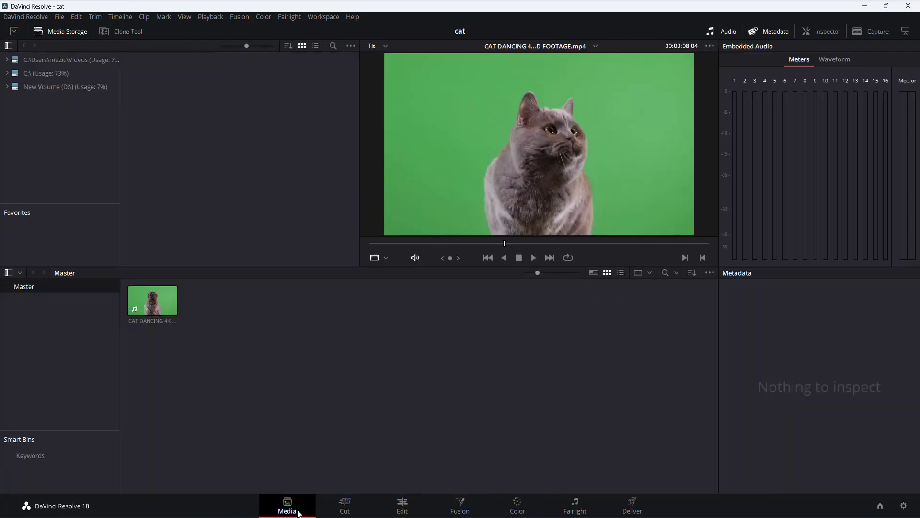
pyautogui.click(405, 507)
pyautogui.moveTo(132, 77); pyautogui.dragTo(309, 387)
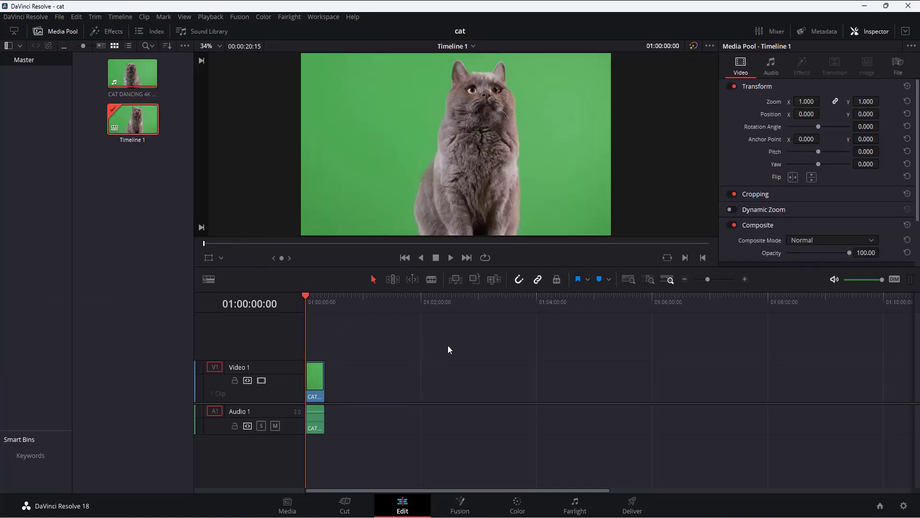
# On the Color page, add an alpha output to the node graph and connect node 01's alpha output to it
pyautogui.click(528, 507)
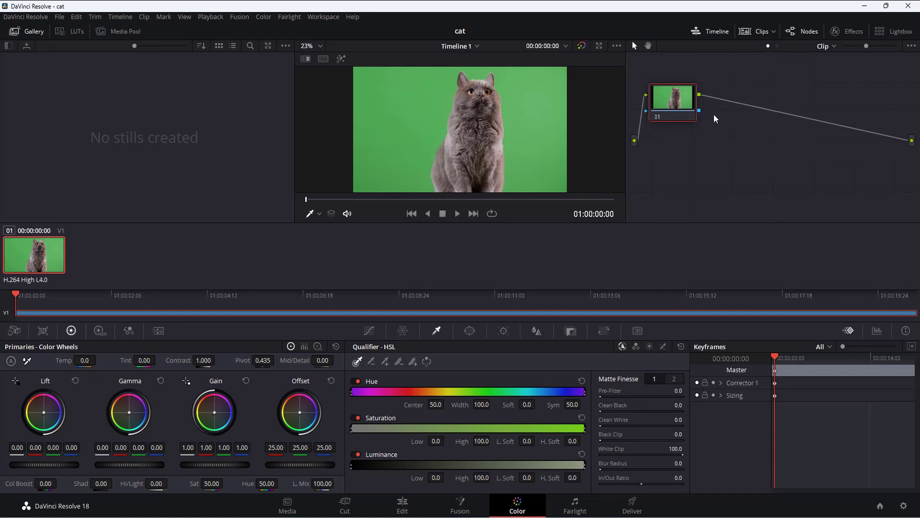
pyautogui.rightClick(726, 126)
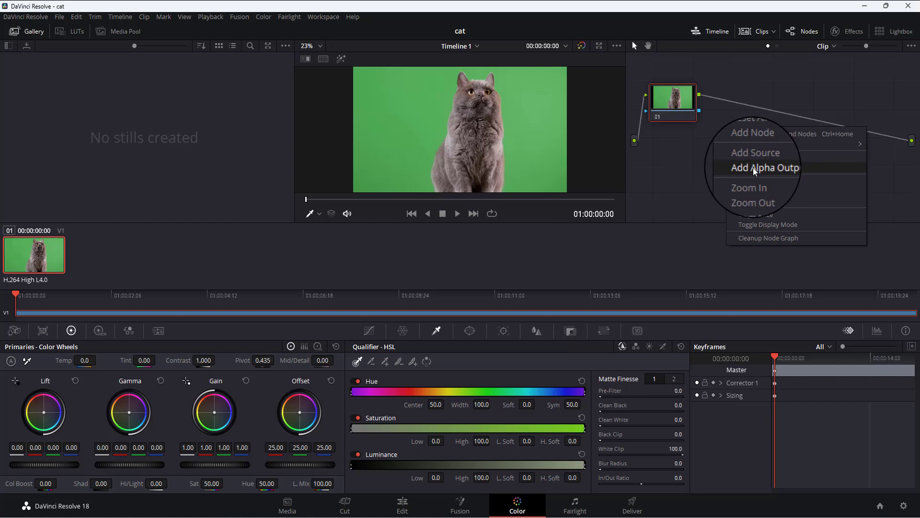
pyautogui.click(767, 166)
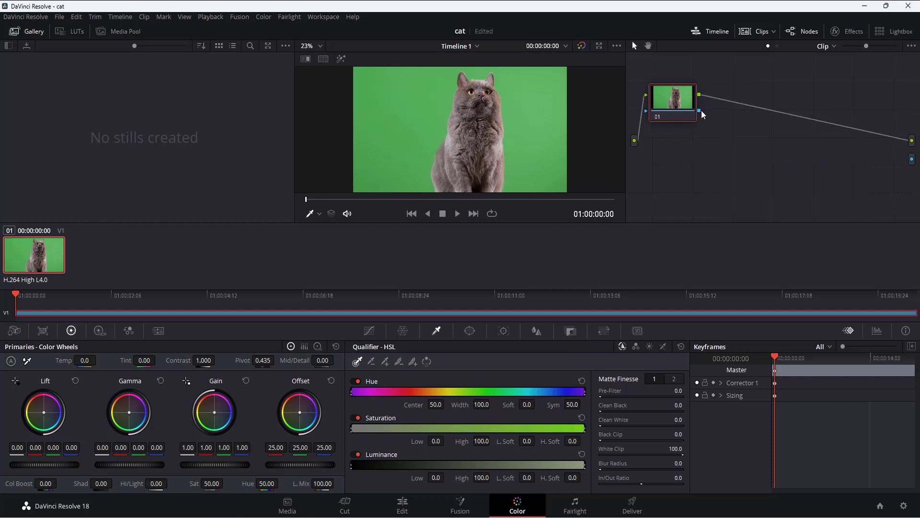
pyautogui.moveTo(700, 113); pyautogui.dragTo(809, 138)
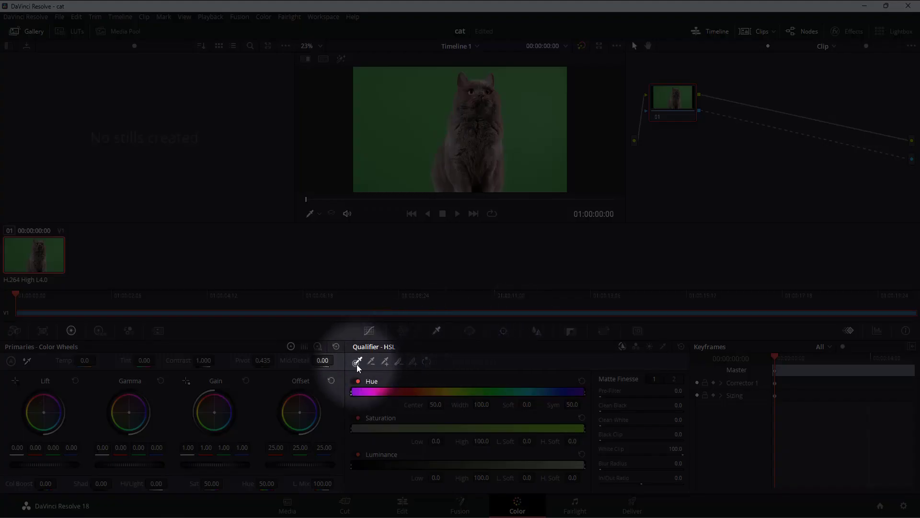
# Sample the green background with the HSL qualifier and invert the selection to isolate the cat
pyautogui.click(357, 361)
pyautogui.click(534, 108)
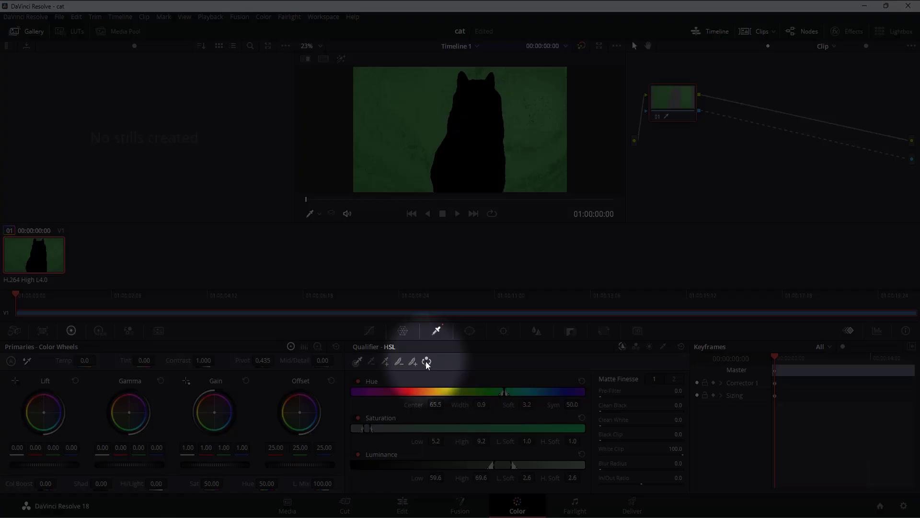
pyautogui.click(427, 363)
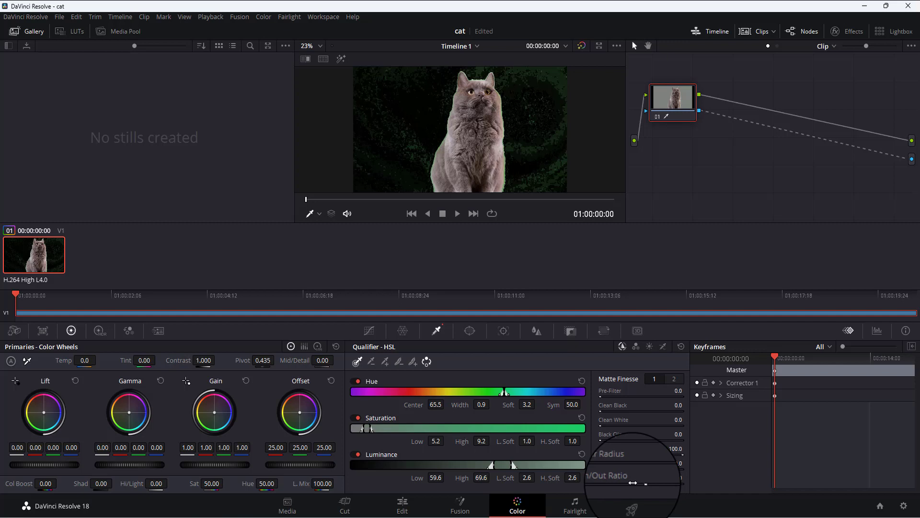
# Set the matte finesse In/Out Ratio to -100 and Blur Radius to 15.5
pyautogui.moveTo(641, 484); pyautogui.dragTo(119, 476)
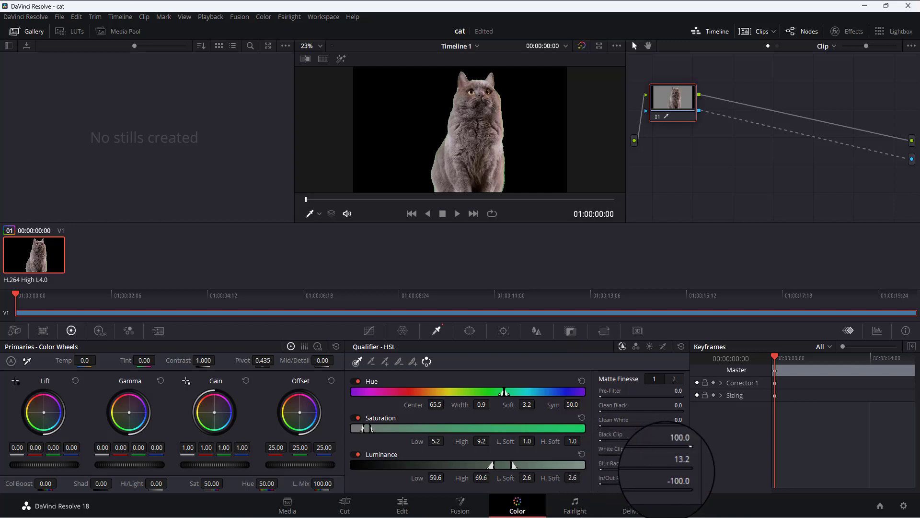
pyautogui.moveTo(679, 469); pyautogui.dragTo(676, 467)
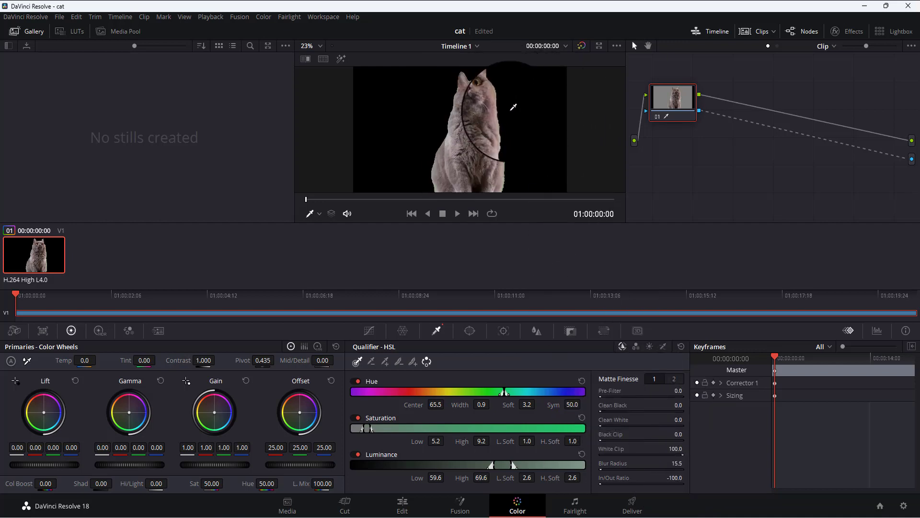
# Add softness to the key by sampling the edge of the cat, and play part of the clip to check it
pyautogui.click(413, 367)
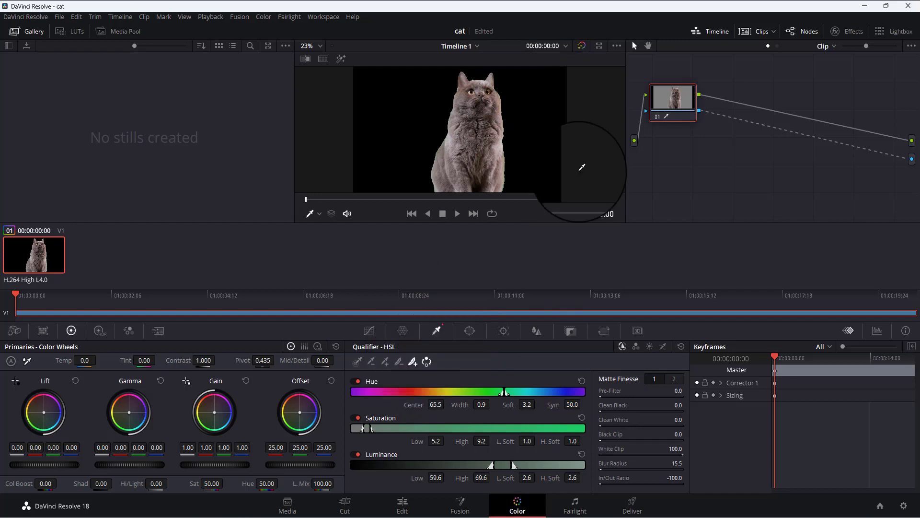
pyautogui.click(497, 126)
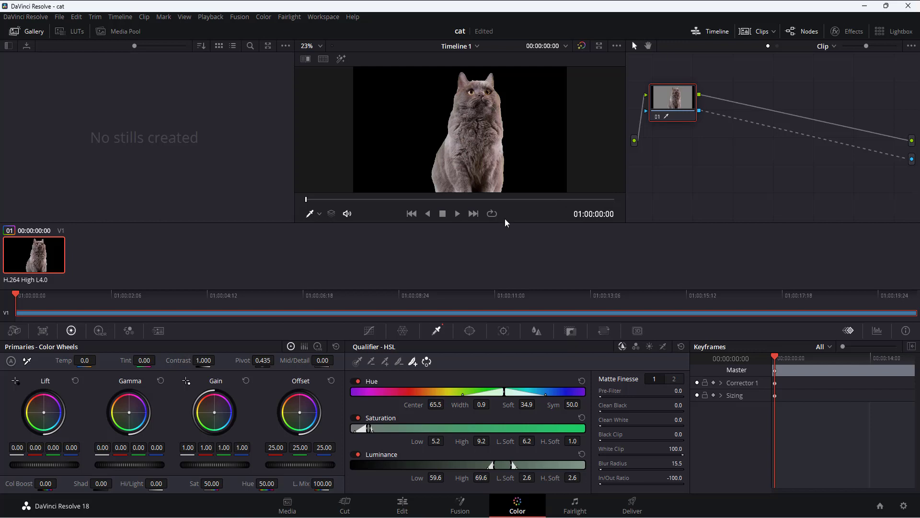
pyautogui.click(458, 215)
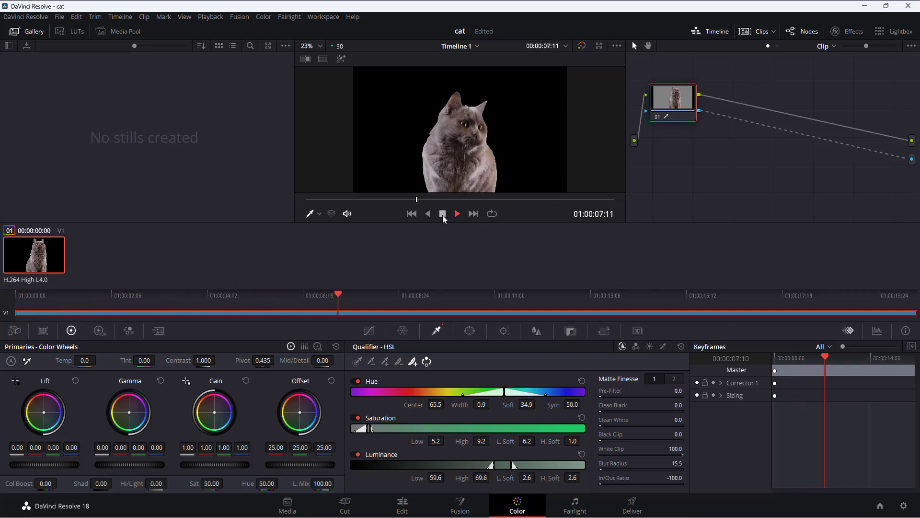
pyautogui.click(443, 215)
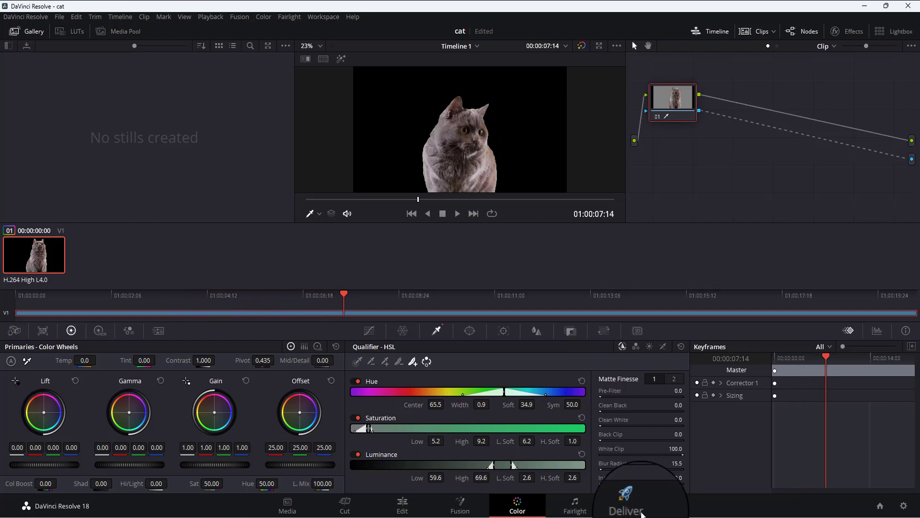
# On the Deliver page, return the playhead to the start of the timeline and choose the Custom Export preset
pyautogui.click(631, 503)
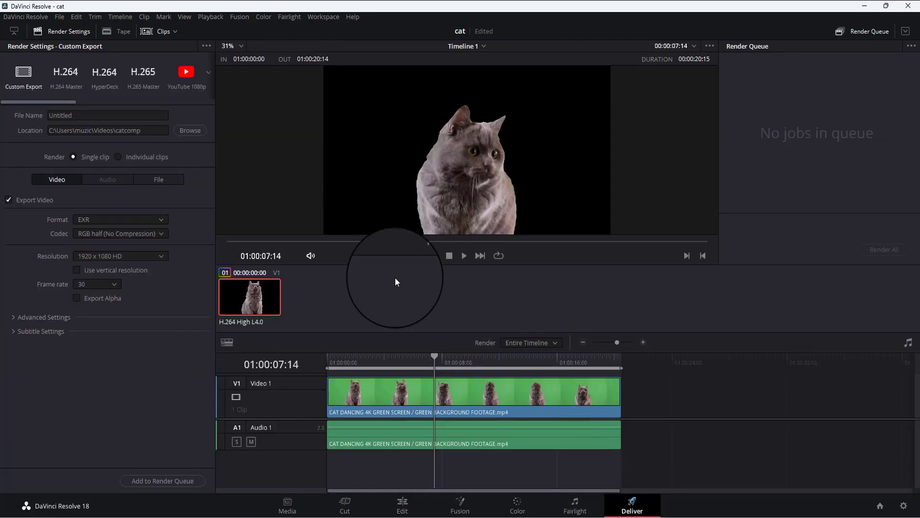
pyautogui.moveTo(434, 357); pyautogui.dragTo(300, 380)
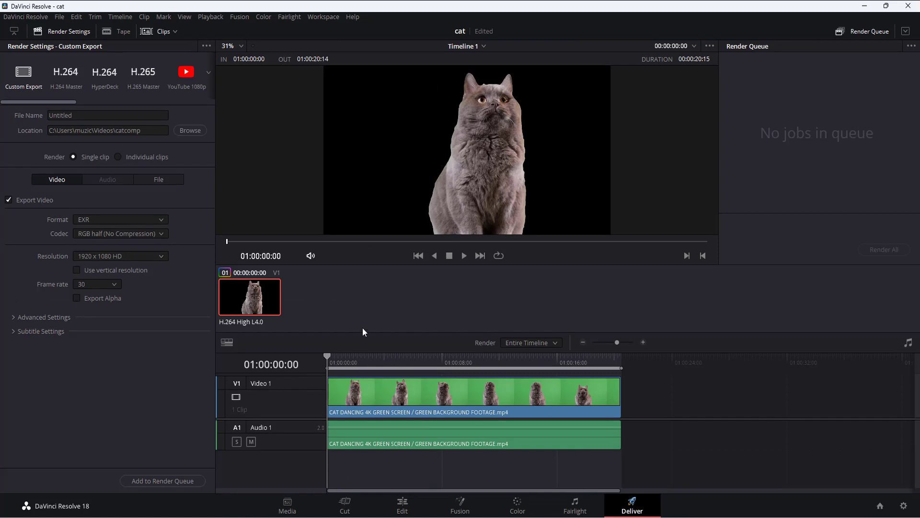
pyautogui.click(26, 79)
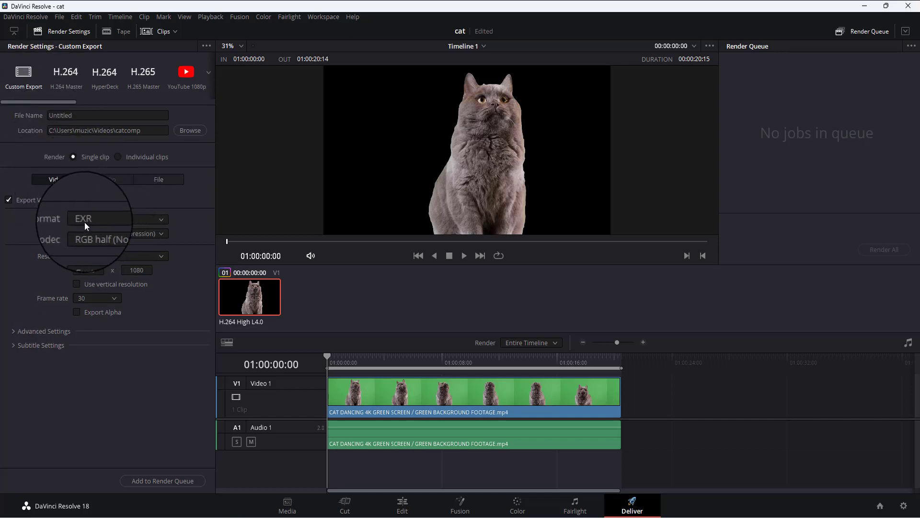
# Configure an EXR export at 1920 x 1080 HD with Export Alpha enabled and add it to the render queue
pyautogui.click(120, 255)
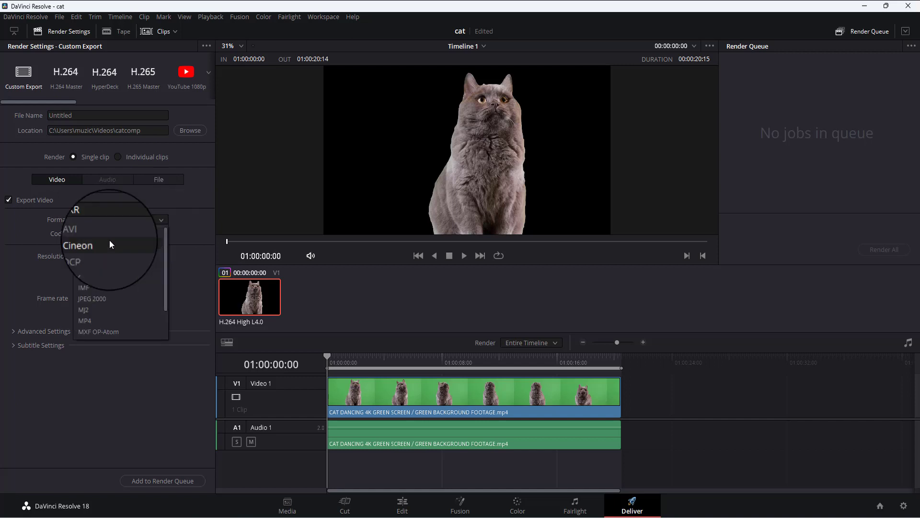
pyautogui.click(90, 272)
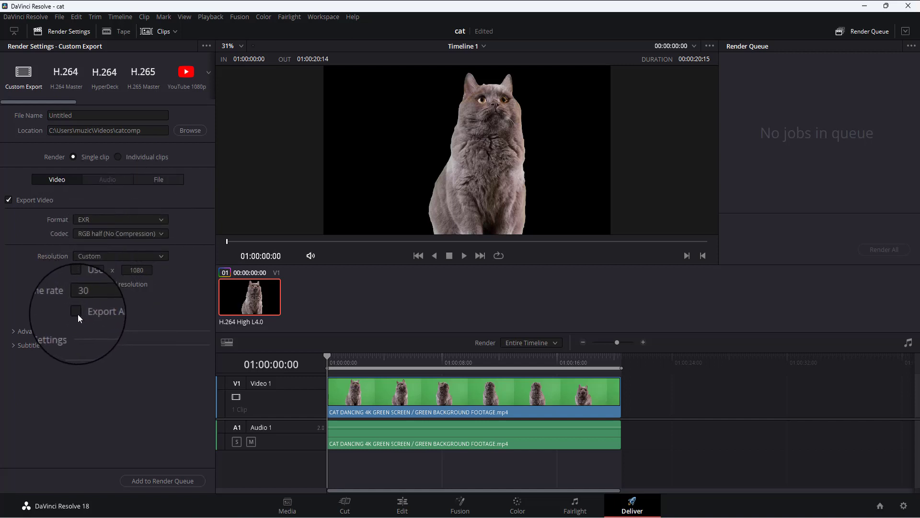
pyautogui.click(75, 313)
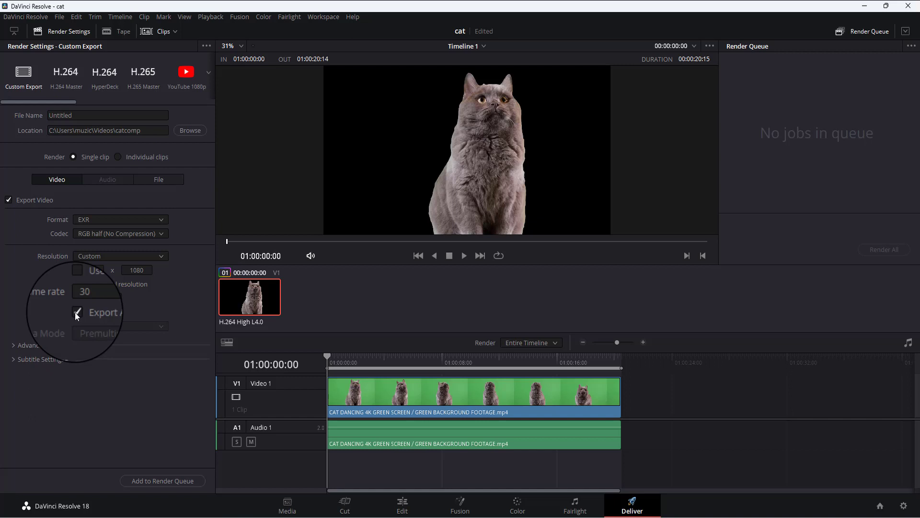
pyautogui.click(150, 482)
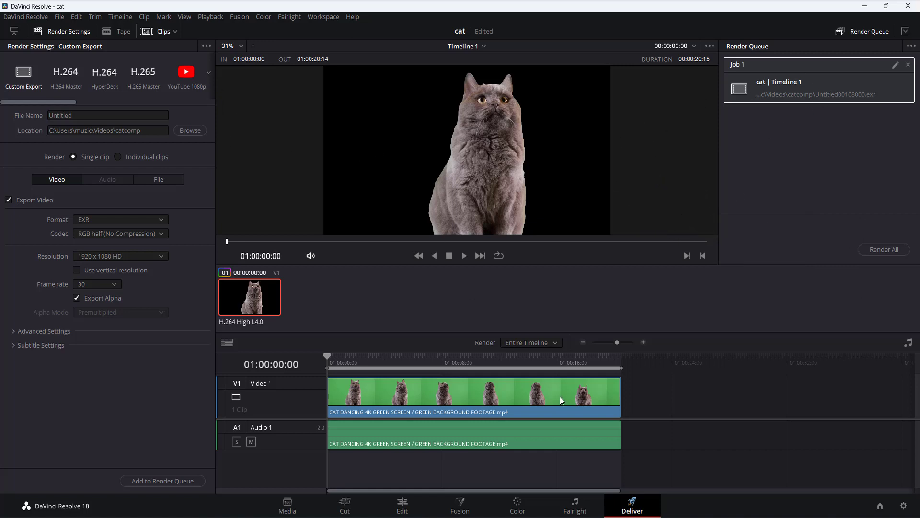
# Switch to File Explorer, look through the rendered EXR frames in the sequence folder, and minimize the window
pyautogui.hotkey('alt', 'Tab')
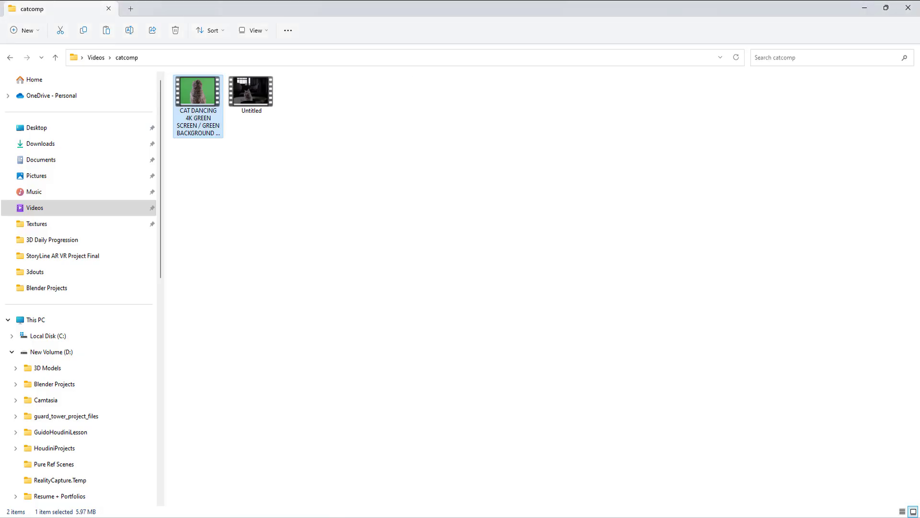
pyautogui.click(41, 57)
pyautogui.click(72, 87)
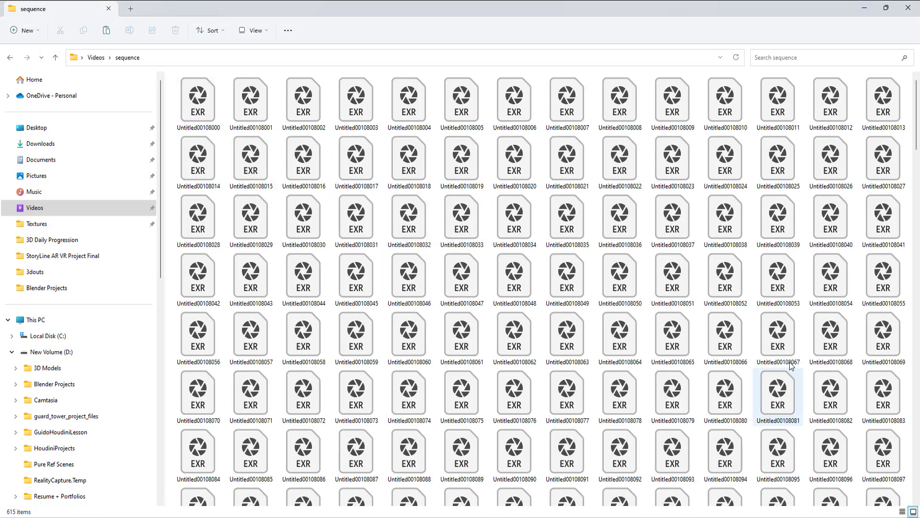
pyautogui.scroll(-10, 762, 350)
pyautogui.scroll(20, 744, 342)
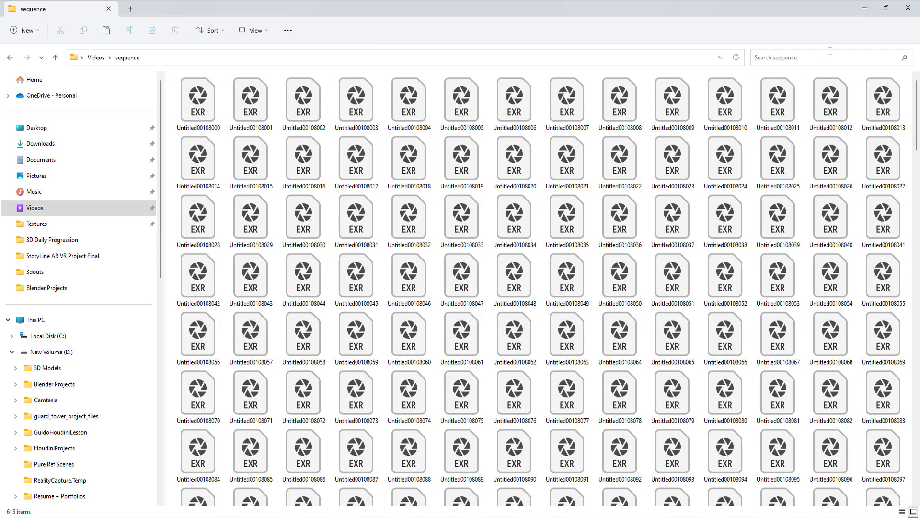
pyautogui.click(864, 10)
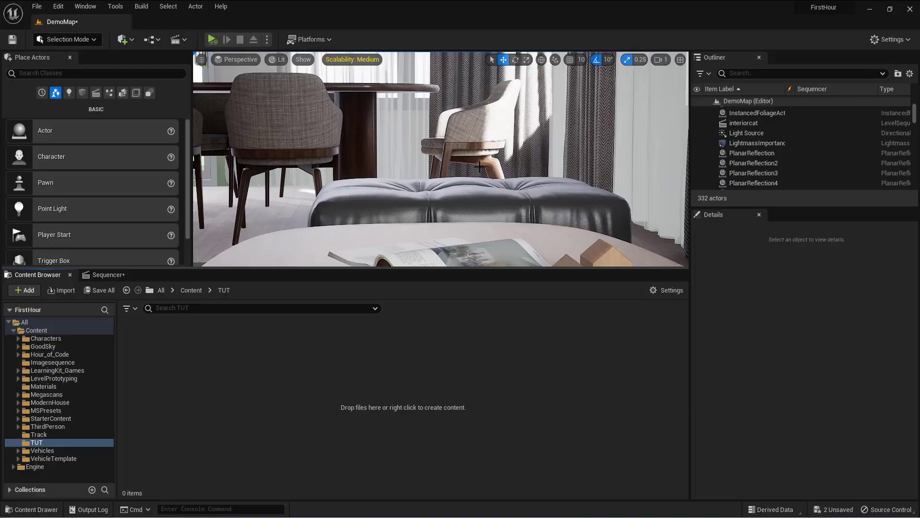
# Switch to the Epic Games Launcher and browse the marketplace's free collections, ending with Free For The Month
pyautogui.click(870, 8)
pyautogui.click(437, 67)
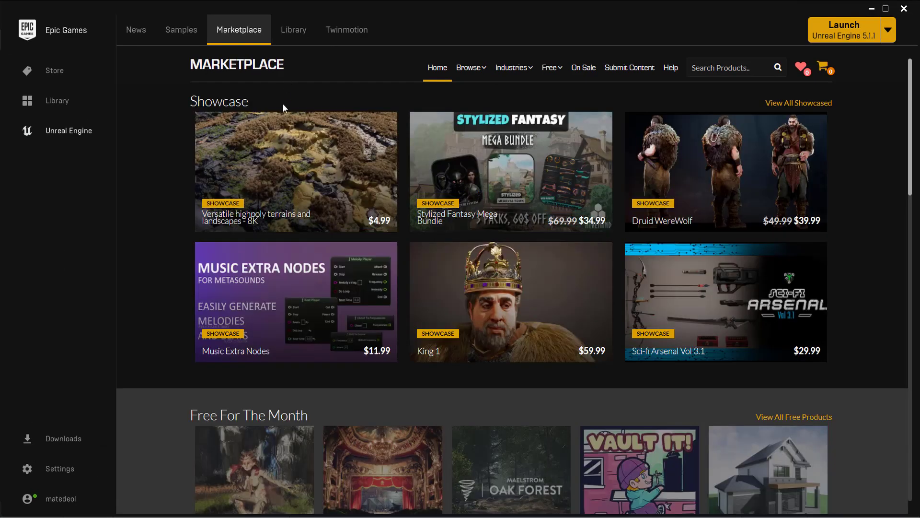
pyautogui.moveTo(546, 71)
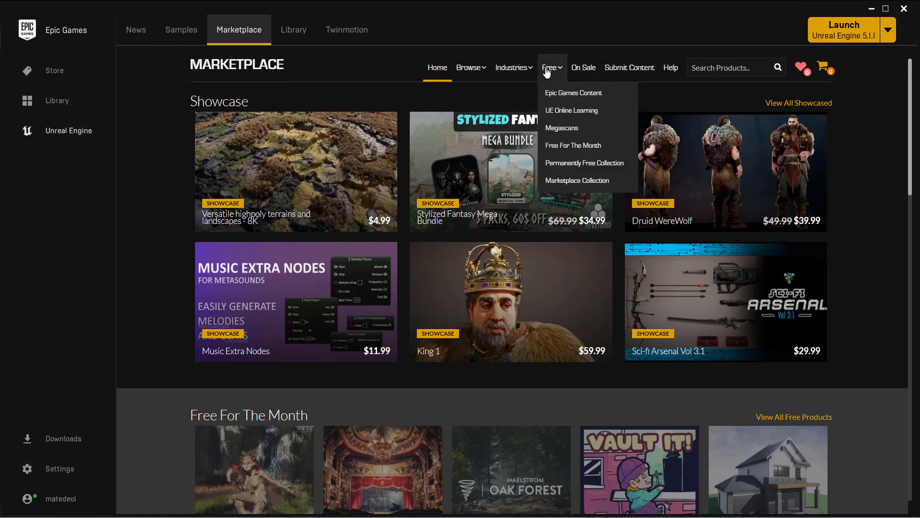
pyautogui.click(578, 182)
pyautogui.moveTo(553, 72)
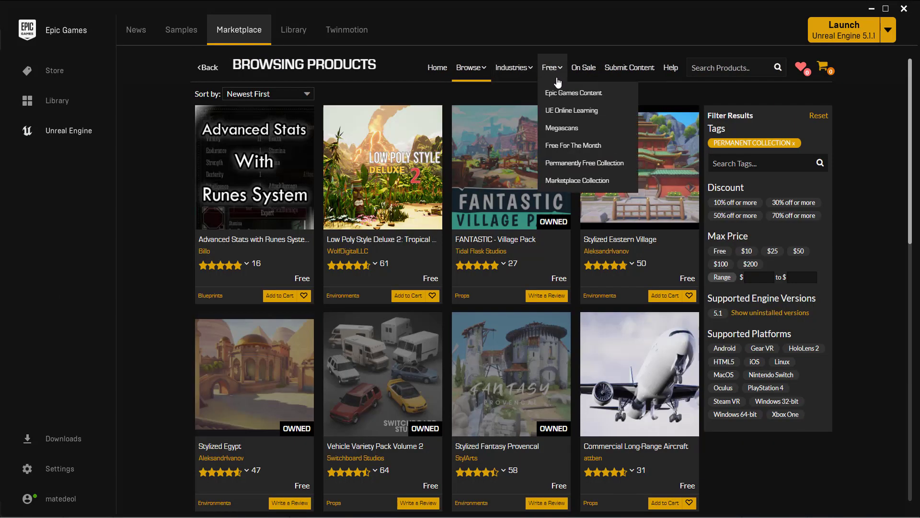
pyautogui.click(572, 145)
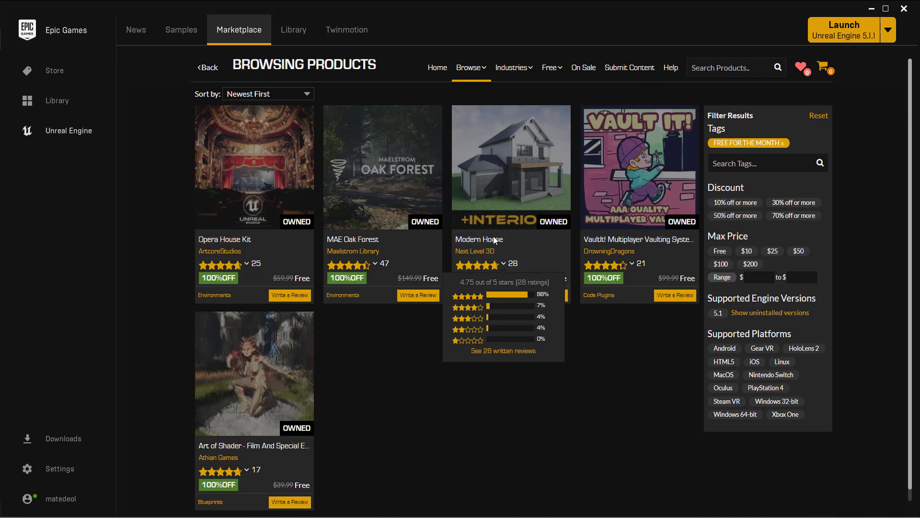
# Open the Modern House product page and look at its preview images
pyautogui.click(513, 183)
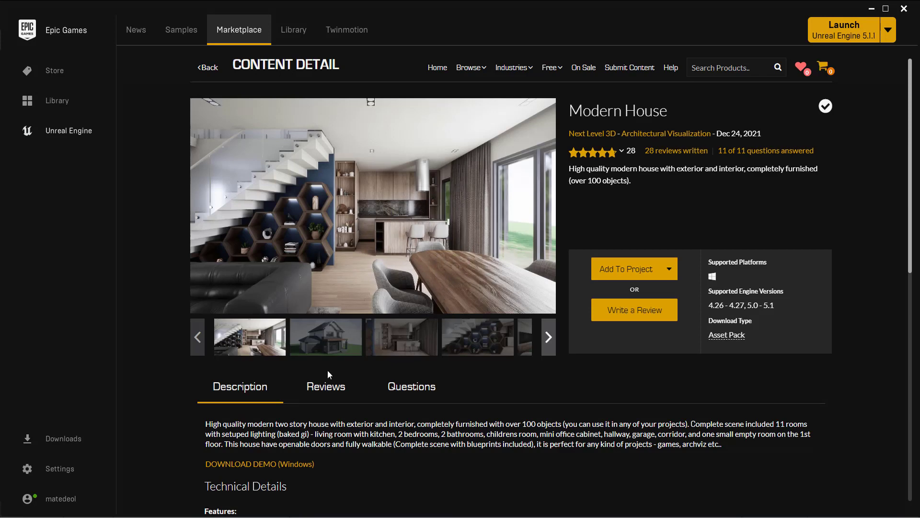
pyautogui.click(339, 343)
pyautogui.click(405, 349)
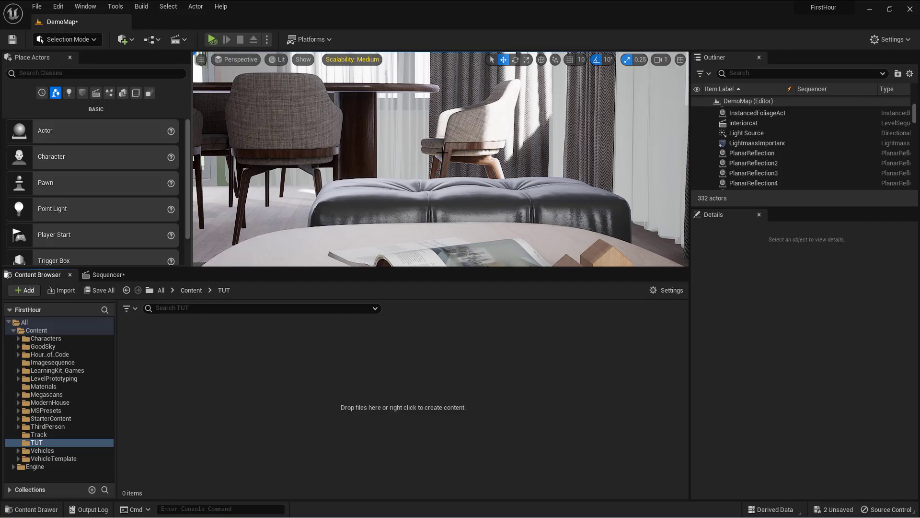
# Create an Img Media Source asset named CatMedia in the TUT folder
pyautogui.moveTo(499, 136); pyautogui.dragTo(480, 136, button='right')
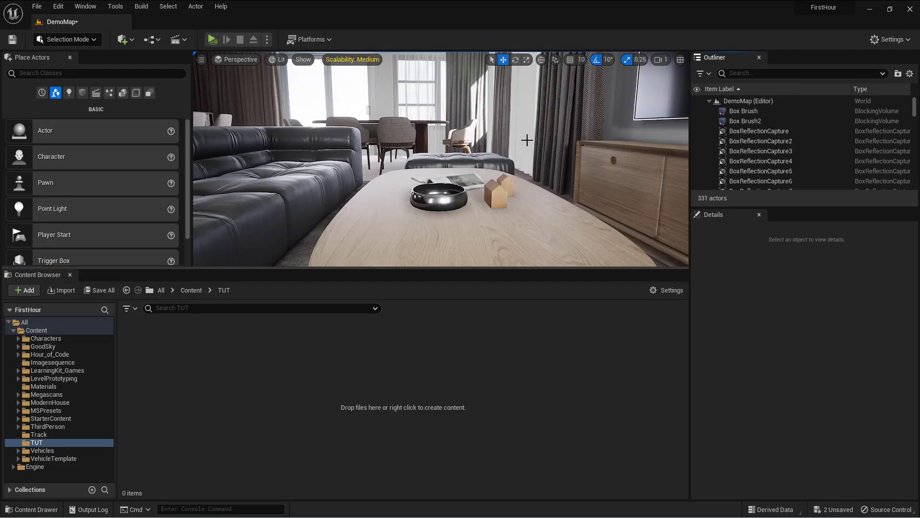
pyautogui.moveTo(518, 192); pyautogui.dragTo(494, 172, button='right')
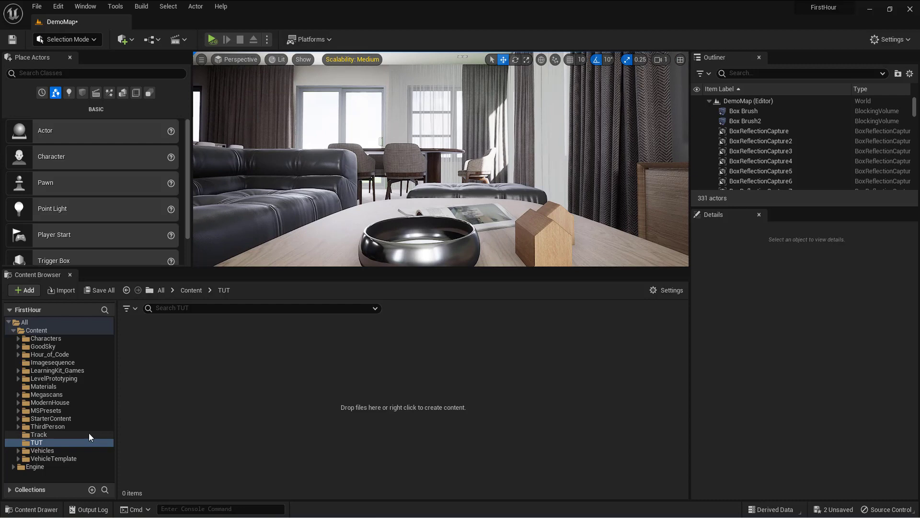
pyautogui.rightClick(220, 370)
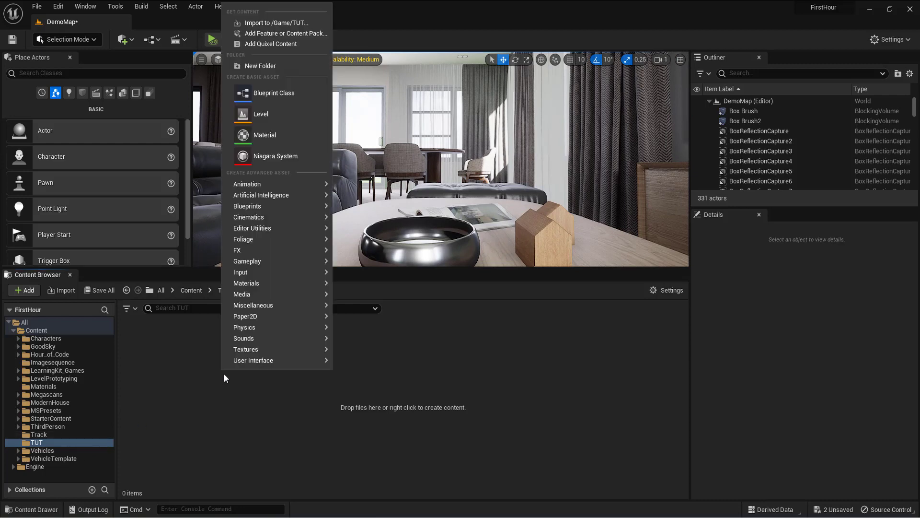
pyautogui.moveTo(298, 293)
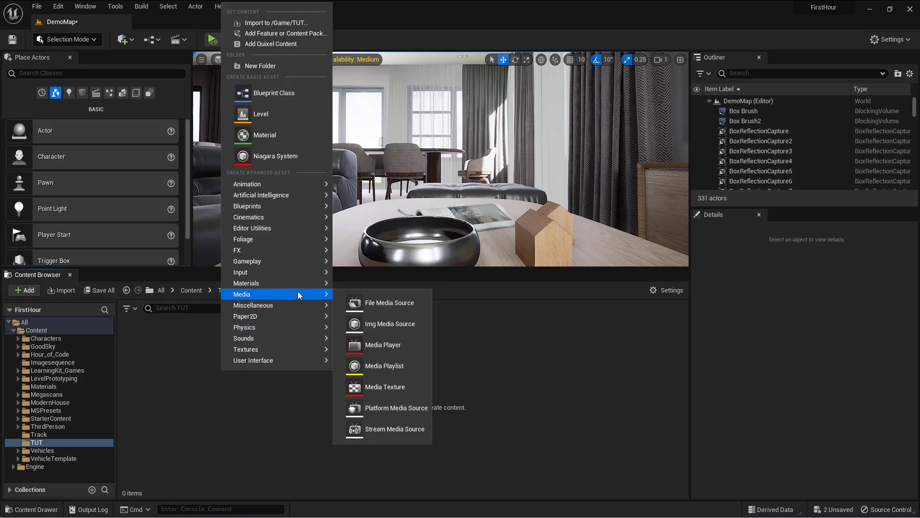
pyautogui.click(402, 324)
pyautogui.write('CatMedia')
pyautogui.press('Return')
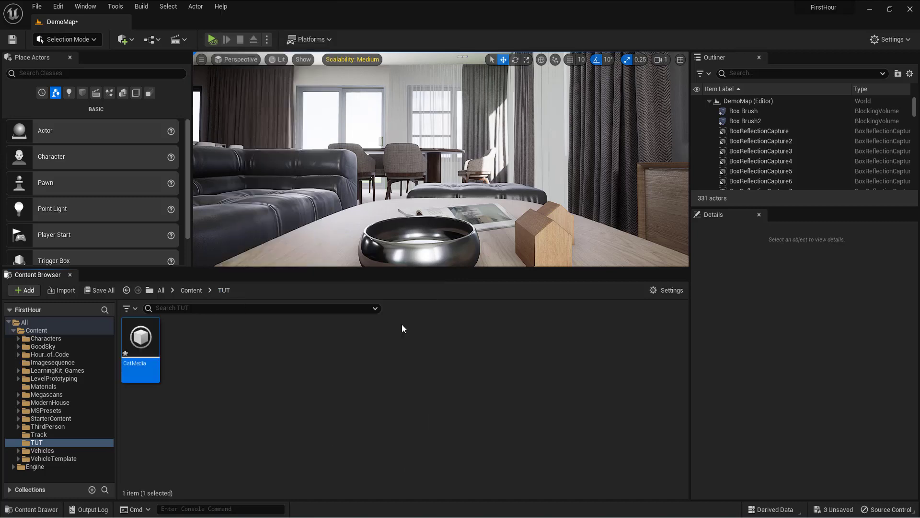
# Open CatMedia and set its sequence path using the first EXR frame, Untitled00108000, from the Videos sequence folder
pyautogui.doubleClick(140, 341)
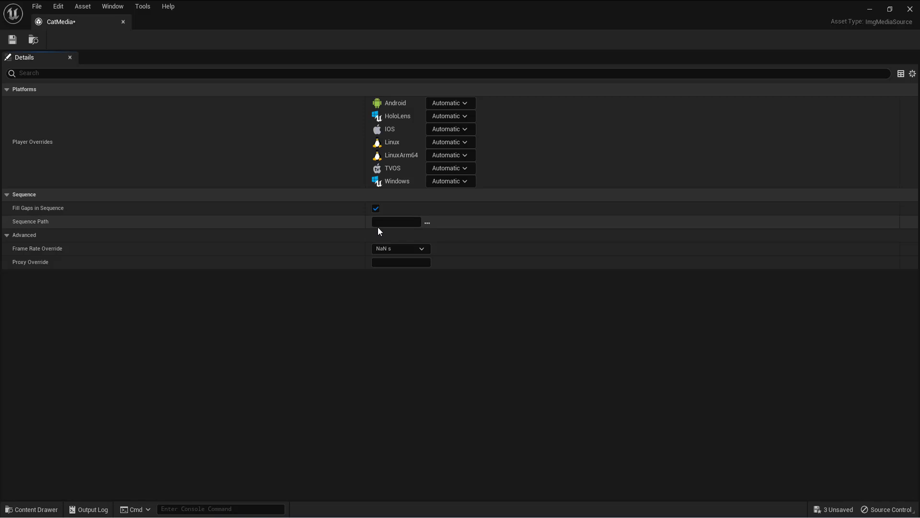
pyautogui.click(428, 222)
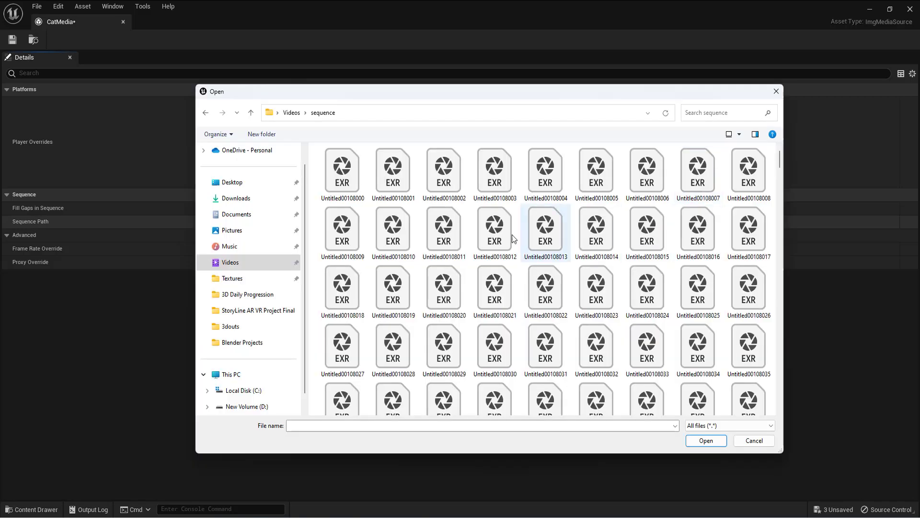
pyautogui.click(346, 180)
pyautogui.scroll(-20, 688, 281)
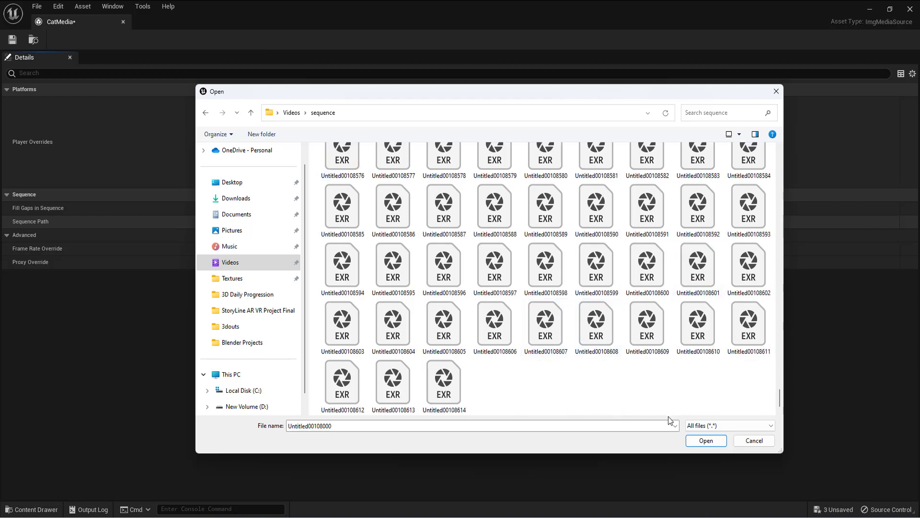
pyautogui.scroll(20, 523, 250)
pyautogui.scroll(3, 522, 250)
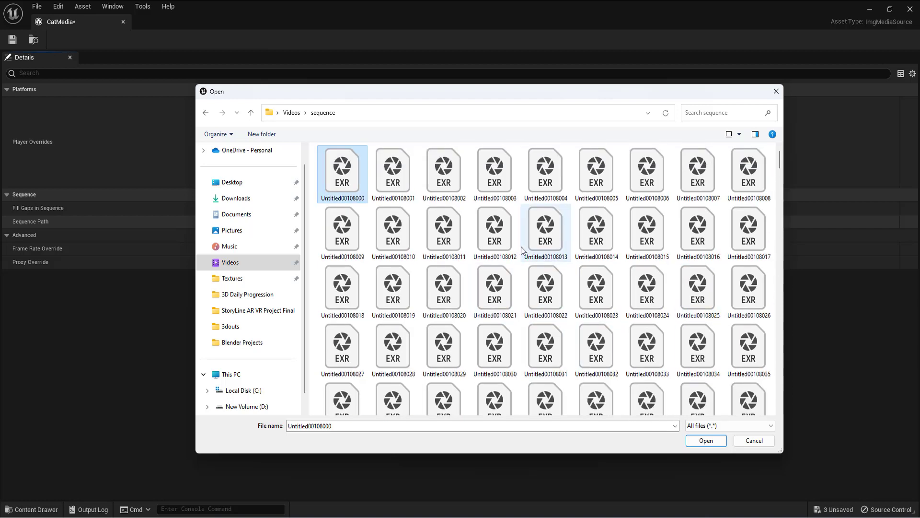
pyautogui.click(711, 441)
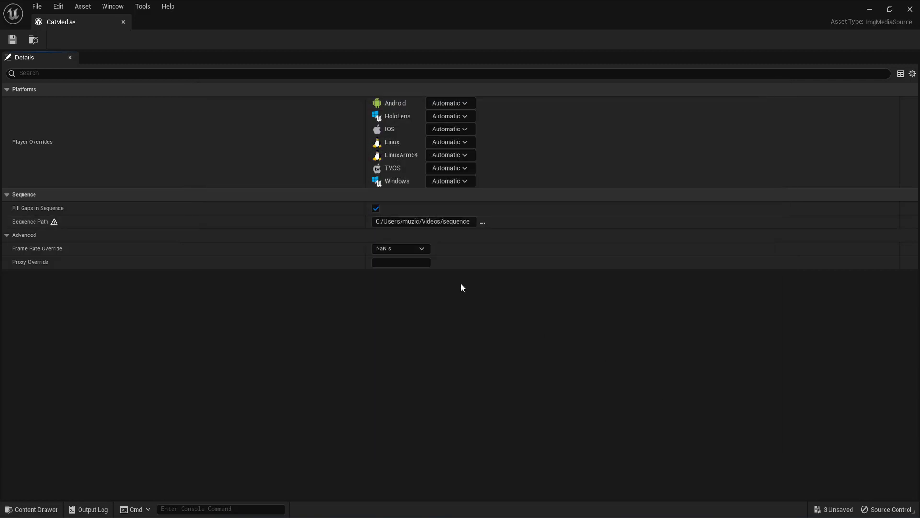
# Set CatMedia's frame rate override to 24 fps (film), then save the asset and close its editor
pyautogui.click(407, 248)
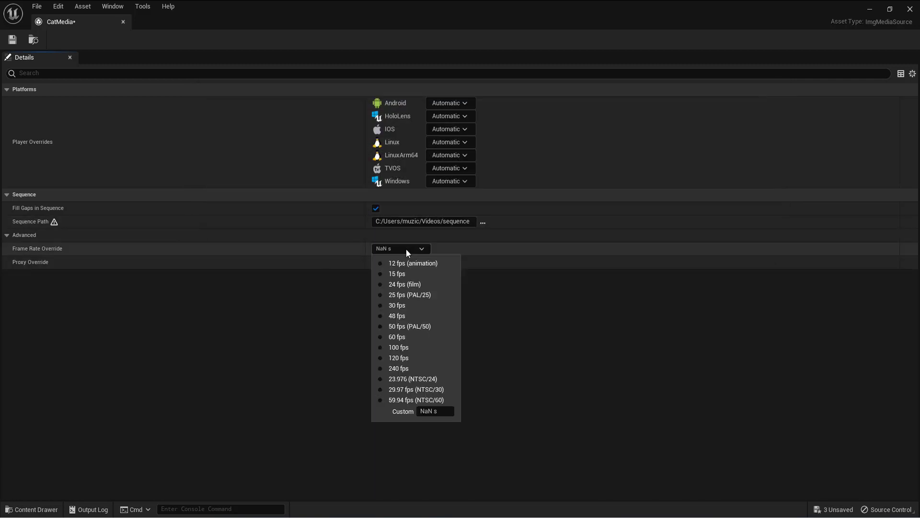
pyautogui.click(394, 286)
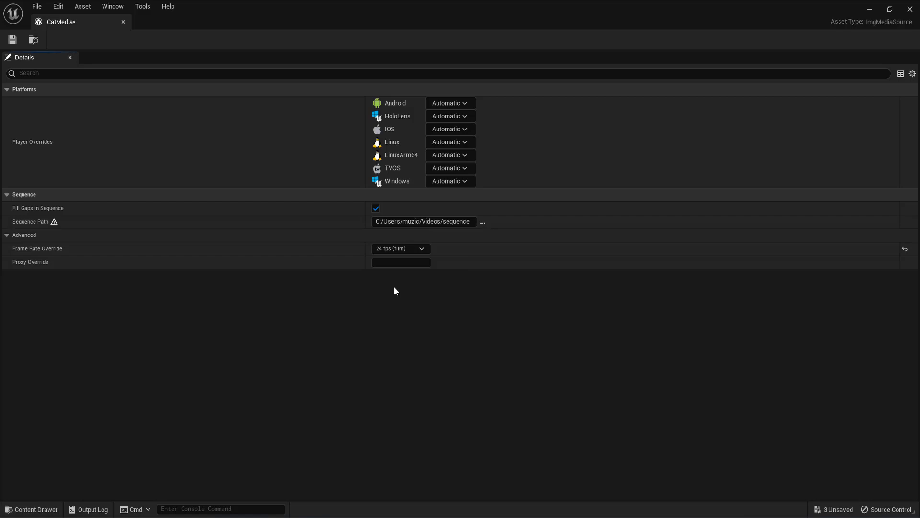
pyautogui.click(13, 40)
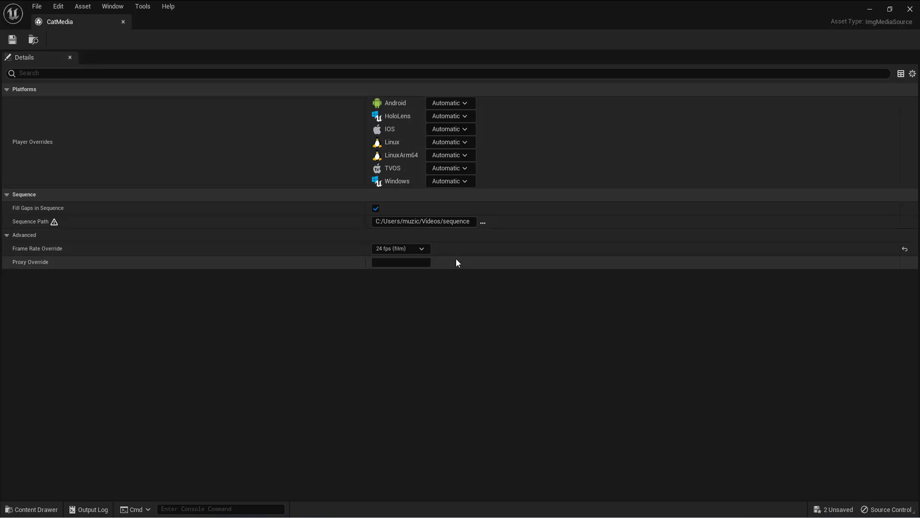
pyautogui.click(123, 22)
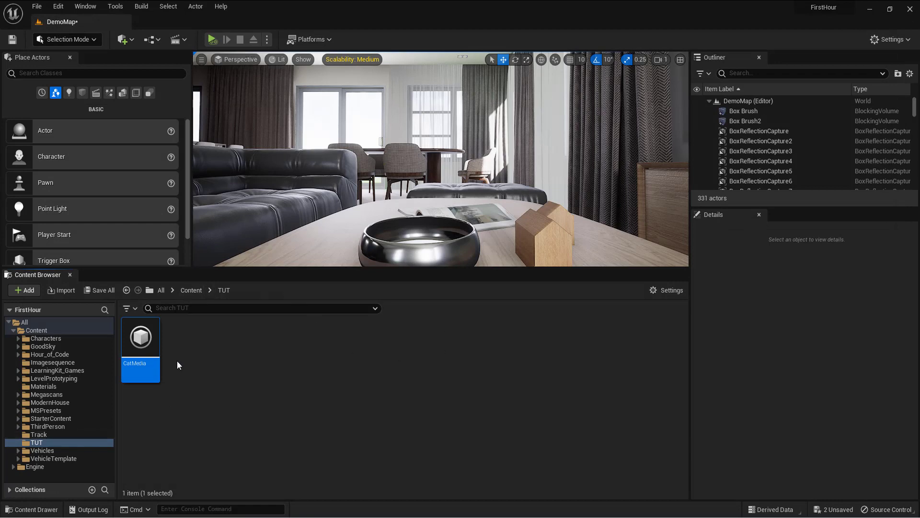
# Place CatMedia in the scene above the living room table and rotate the plate -90° about the vertical axis
pyautogui.moveTo(139, 337); pyautogui.dragTo(446, 214)
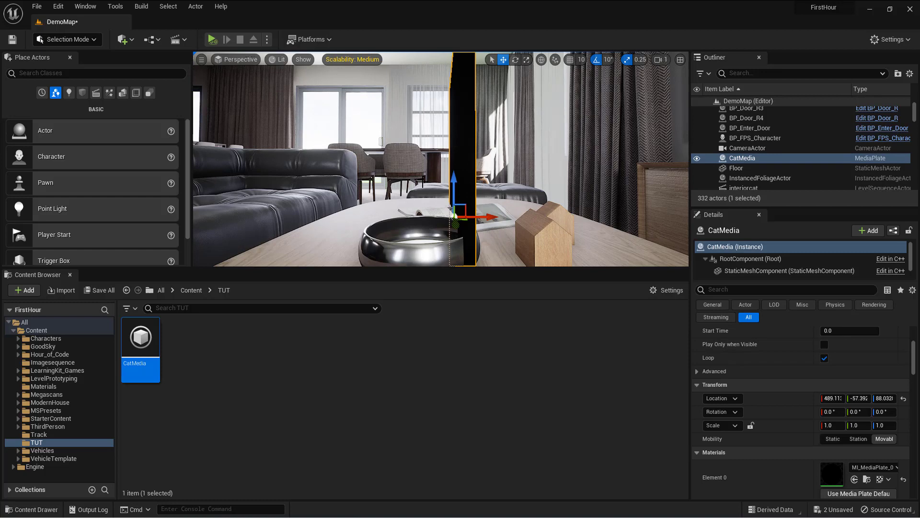
pyautogui.press('e')
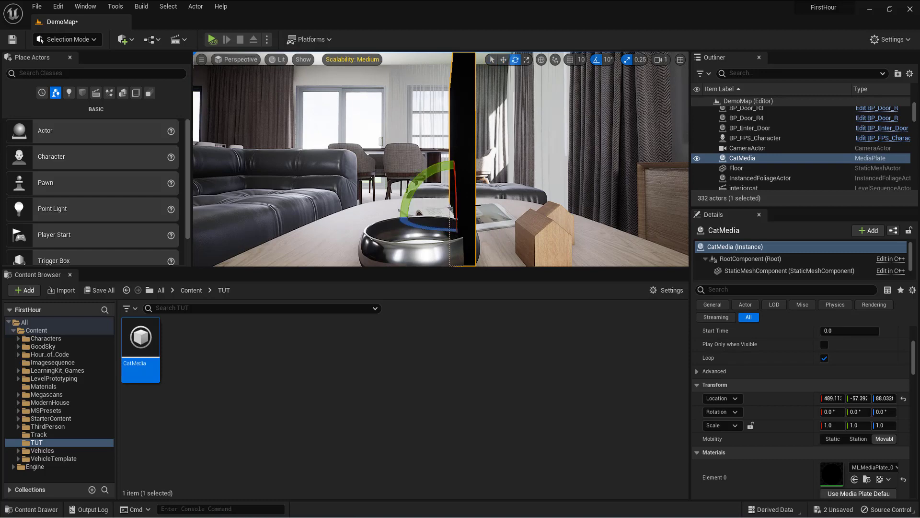
pyautogui.moveTo(426, 220); pyautogui.dragTo(377, 222)
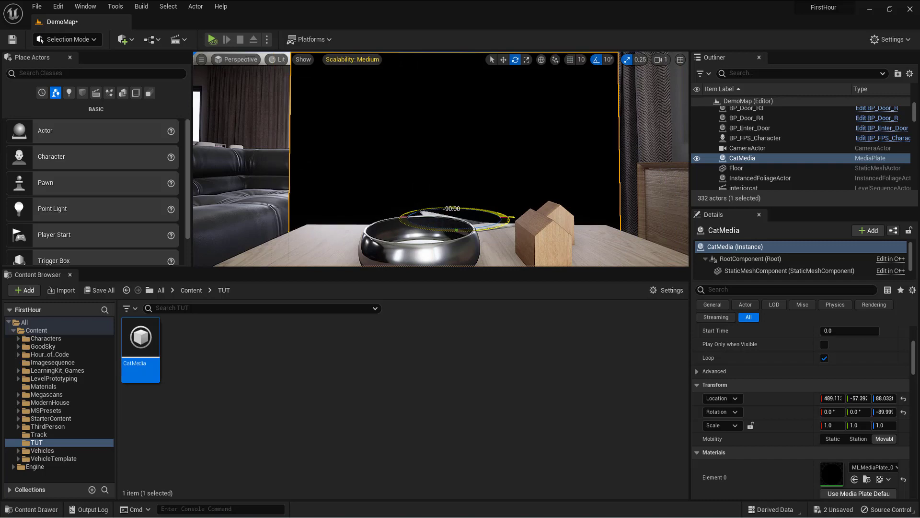
pyautogui.press('w')
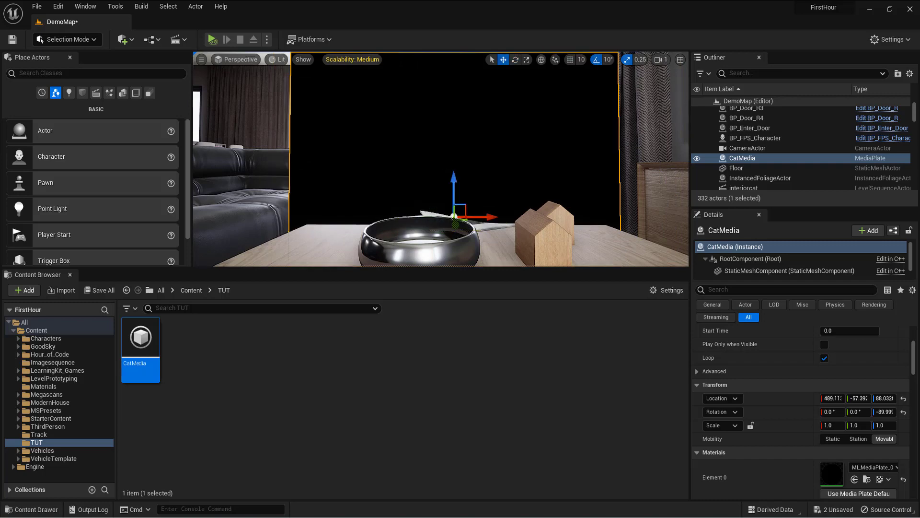
# Simulate the level to preview the cat, try raising the CatMedia plate to a Z location of about 116.6, and stop the simulation
pyautogui.moveTo(441, 158); pyautogui.dragTo(440, 158, button='right')
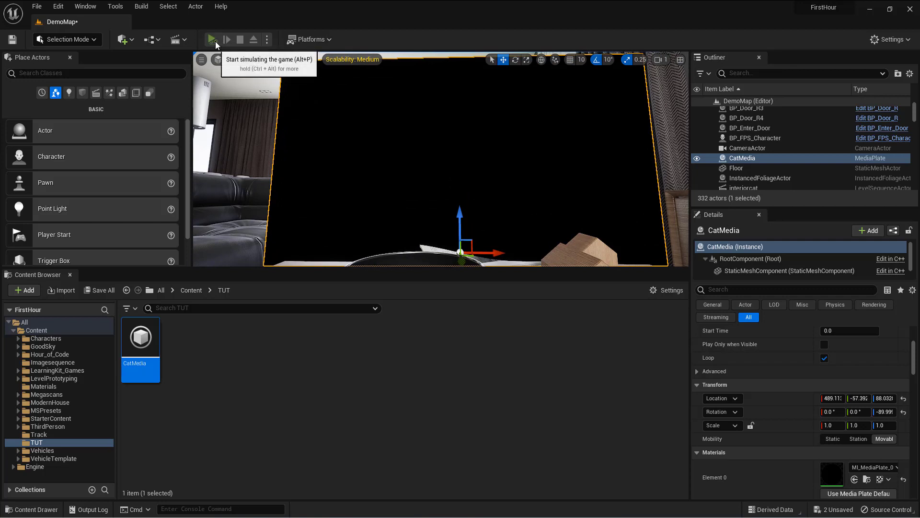
pyautogui.click(212, 40)
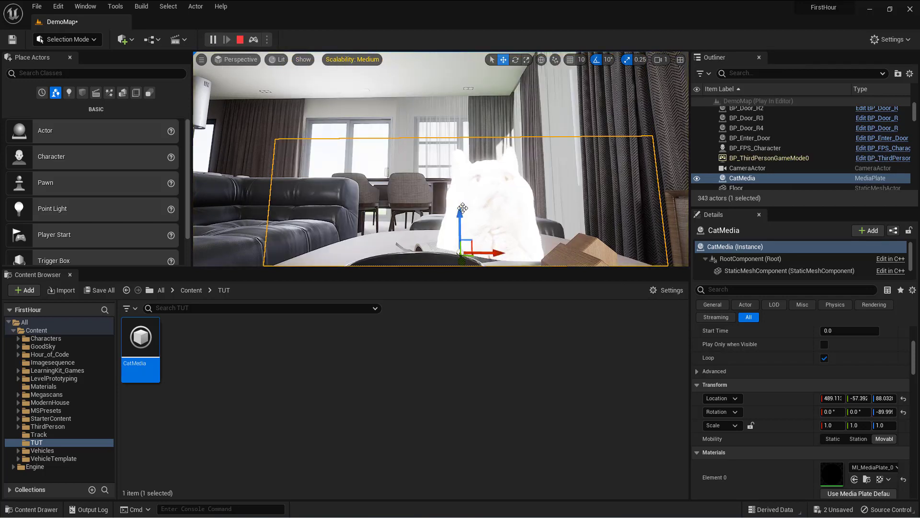
pyautogui.moveTo(464, 217); pyautogui.dragTo(470, 110)
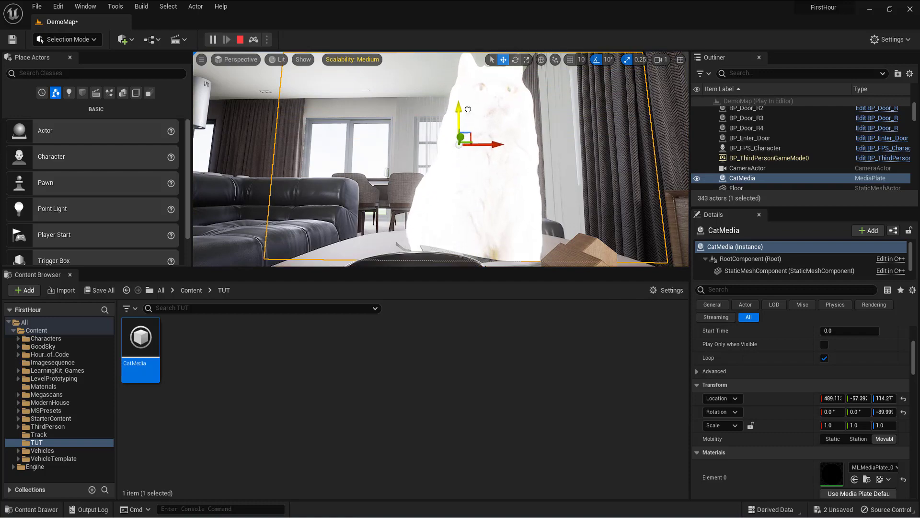
pyautogui.scroll(-5, 471, 110)
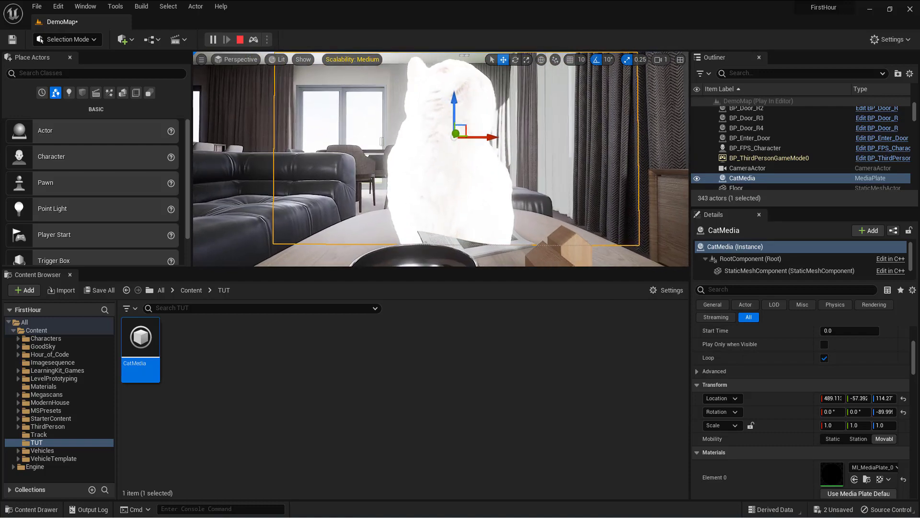
pyautogui.moveTo(443, 144); pyautogui.dragTo(443, 127, button='right')
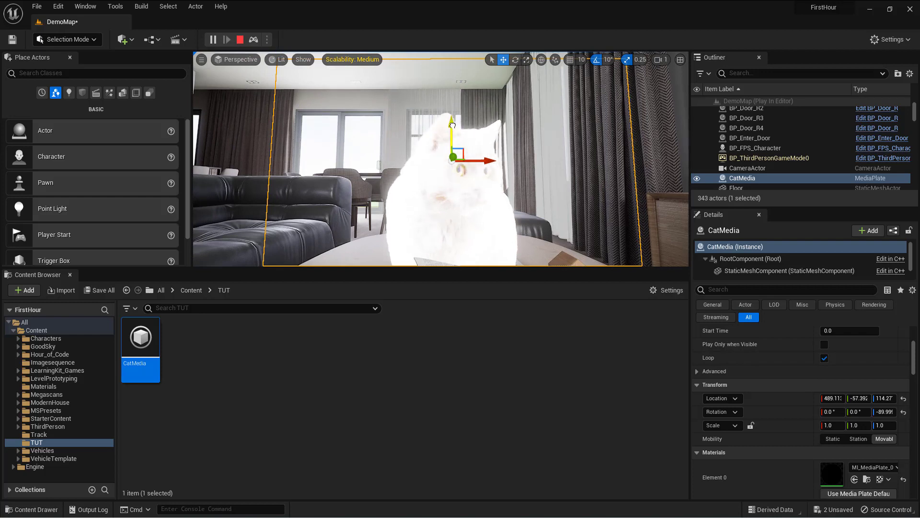
pyautogui.moveTo(452, 127); pyautogui.dragTo(455, 120)
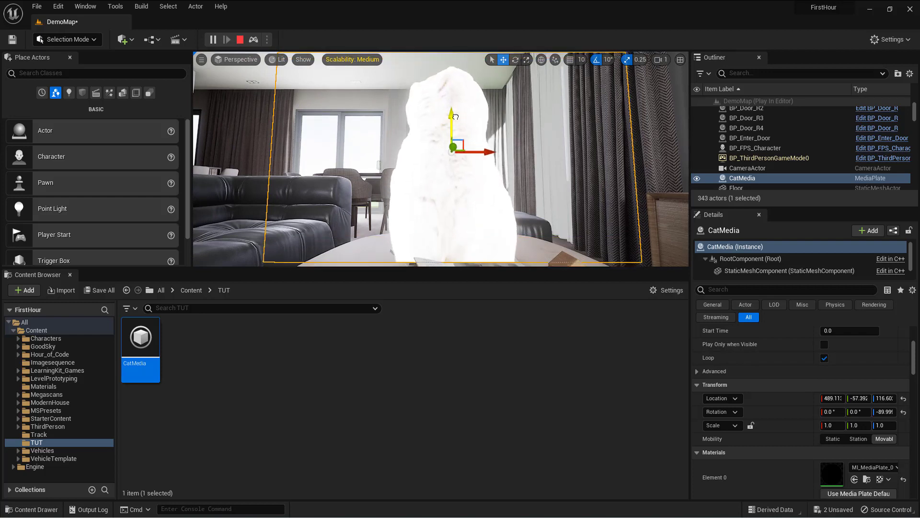
pyautogui.moveTo(456, 120); pyautogui.dragTo(455, 120, button='right')
pyautogui.click(240, 40)
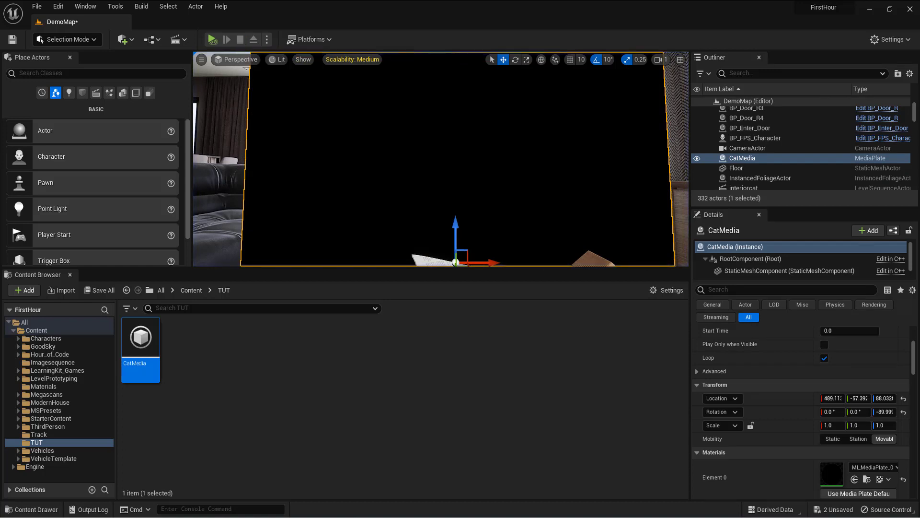
# Add a level sequence named cattut, saved in the Content folder, and create a cine camera in it
pyautogui.rightClick(196, 359)
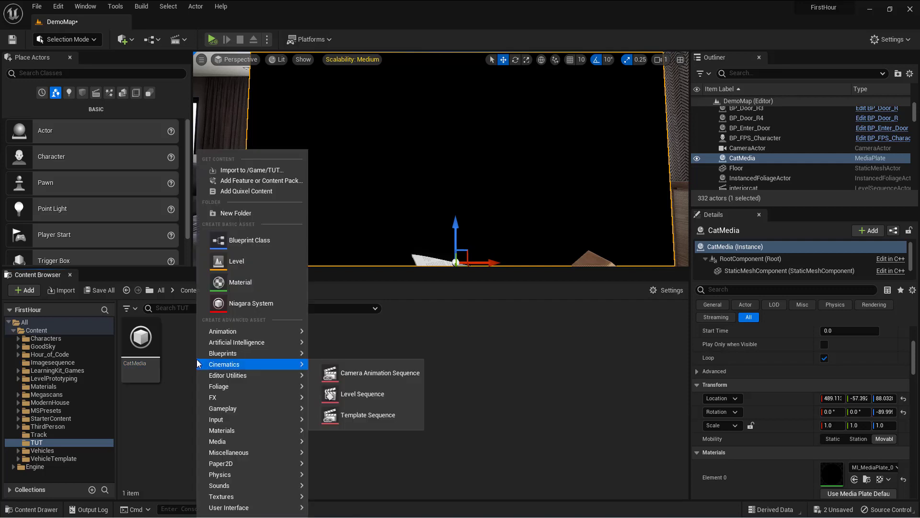
pyautogui.click(439, 378)
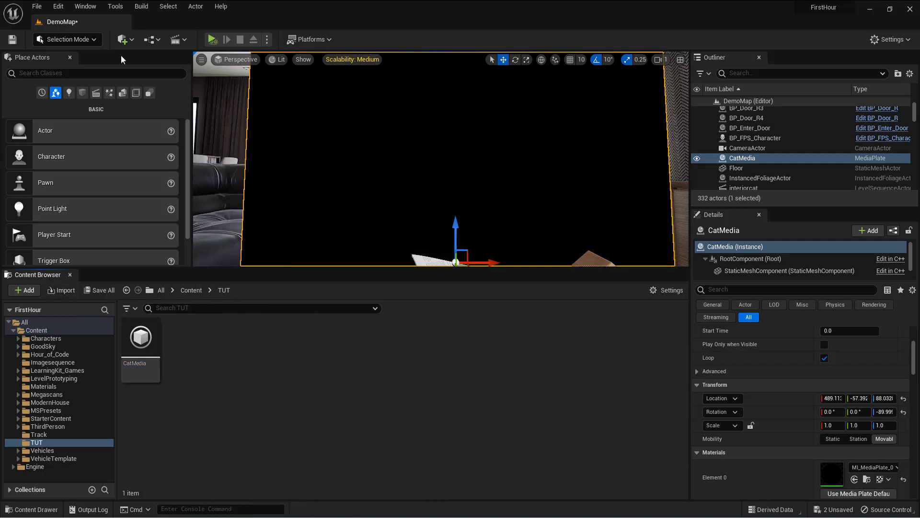
pyautogui.click(182, 42)
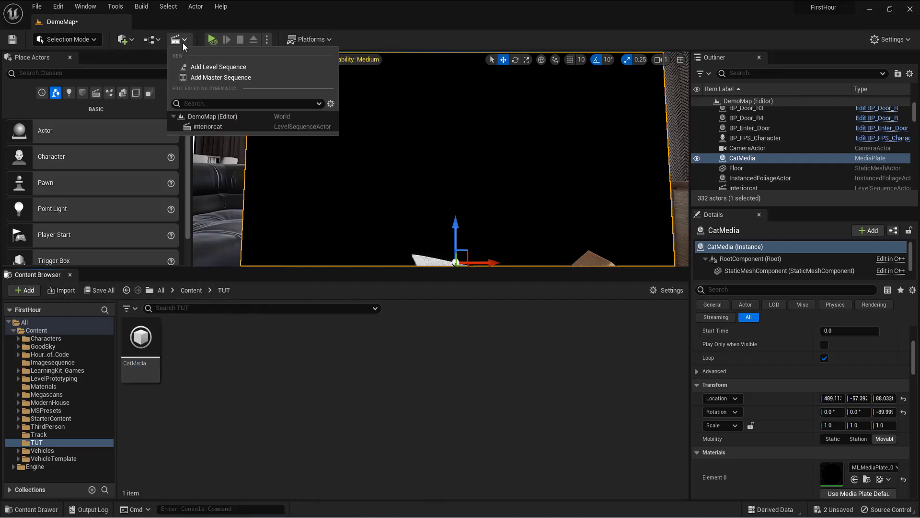
pyautogui.click(203, 67)
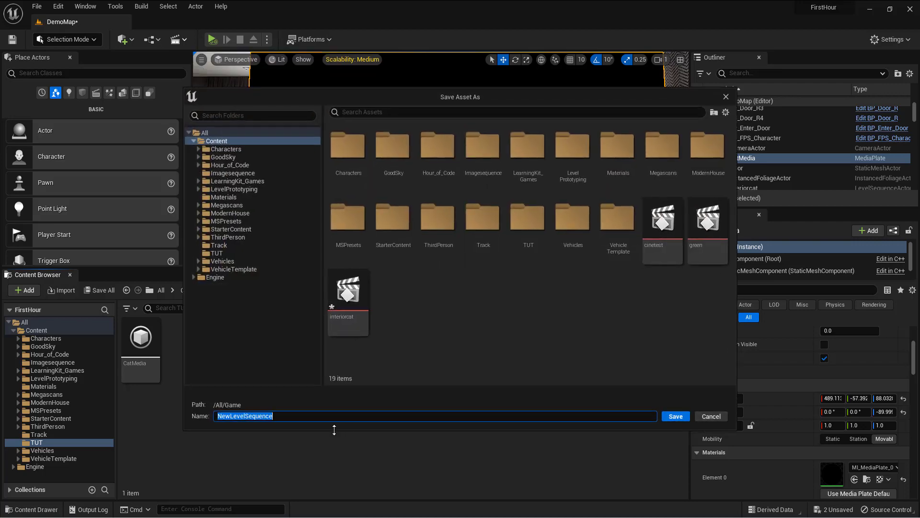
pyautogui.write('cattut')
pyautogui.press('Return')
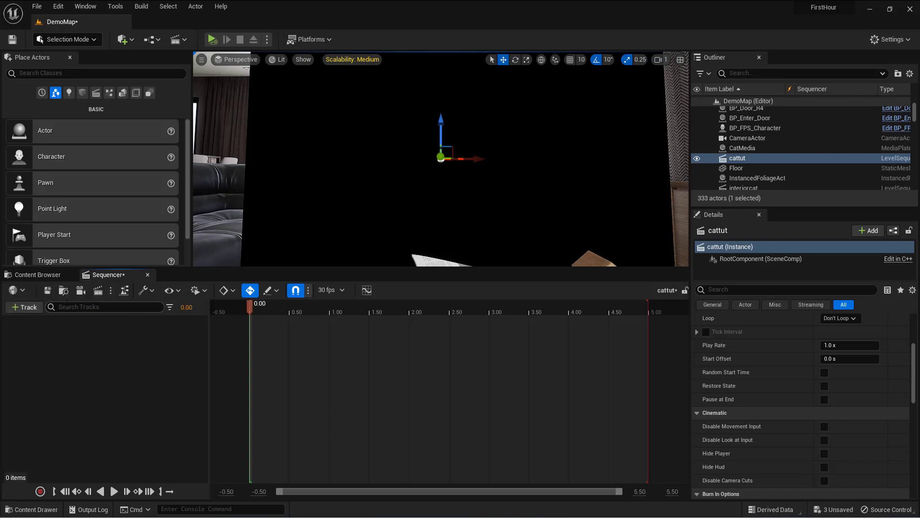
pyautogui.click(80, 290)
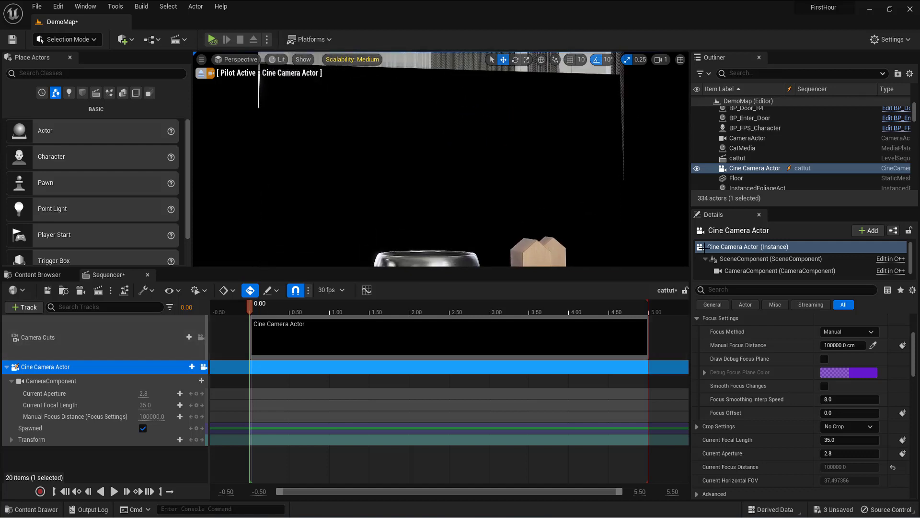
# Add the CatMedia actor to the cattut sequence as a track and disable autoplay on the media plate
pyautogui.click(742, 148)
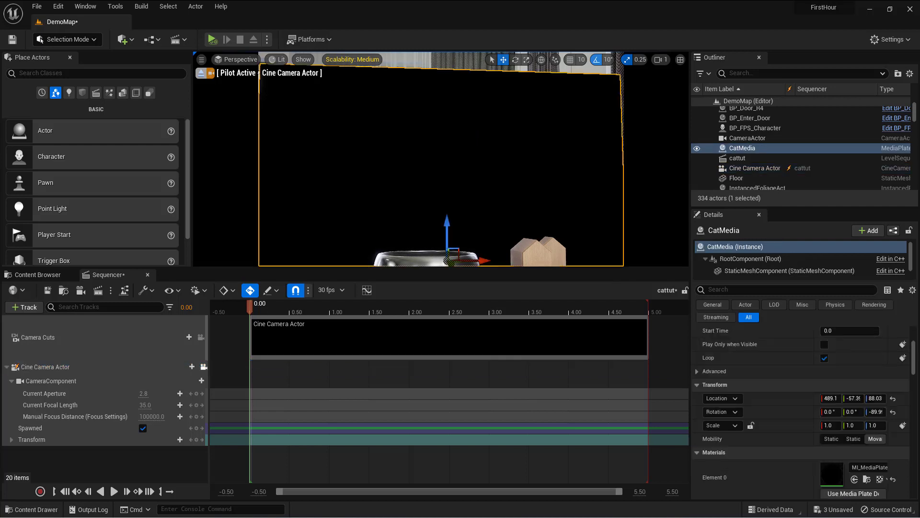
pyautogui.click(745, 149)
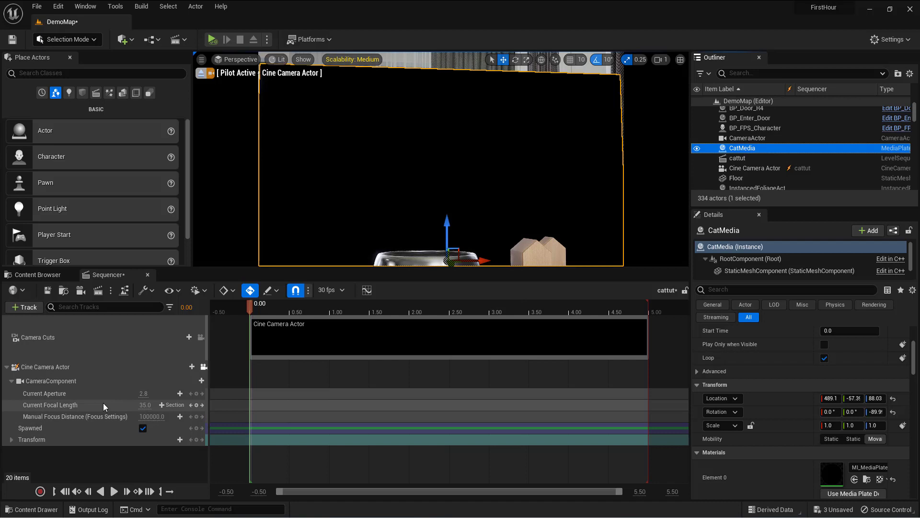
pyautogui.click(31, 307)
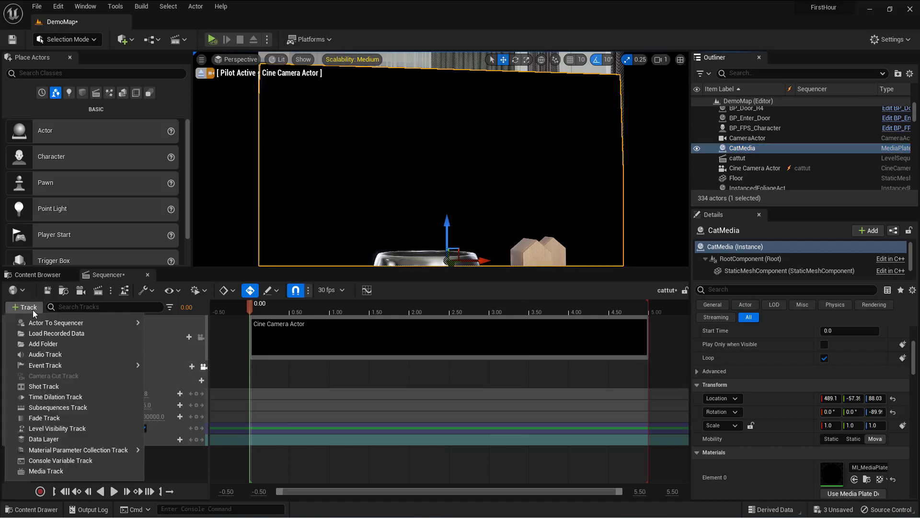
pyautogui.moveTo(67, 324)
pyautogui.write('cat')
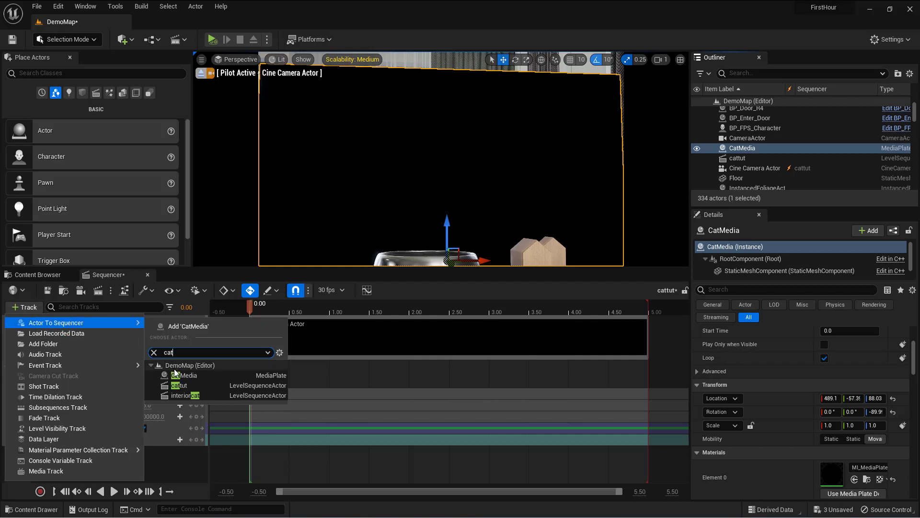
pyautogui.click(200, 376)
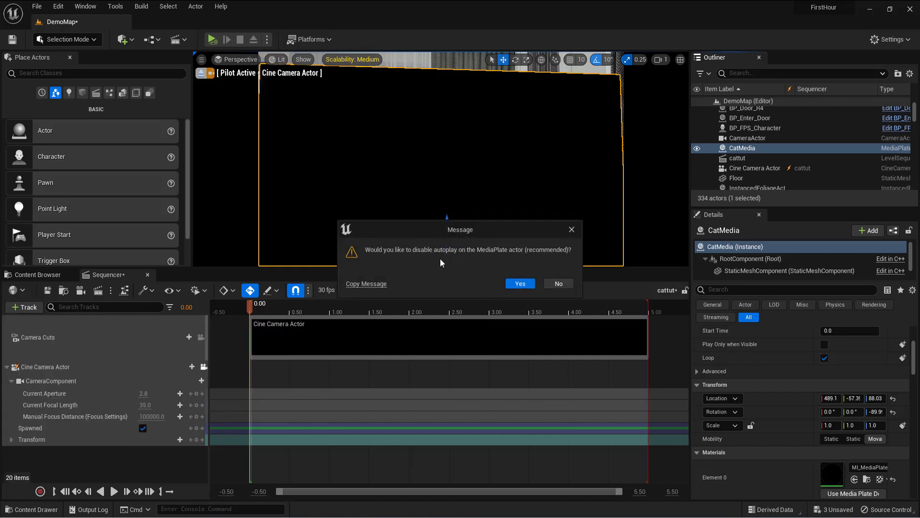
pyautogui.click(520, 283)
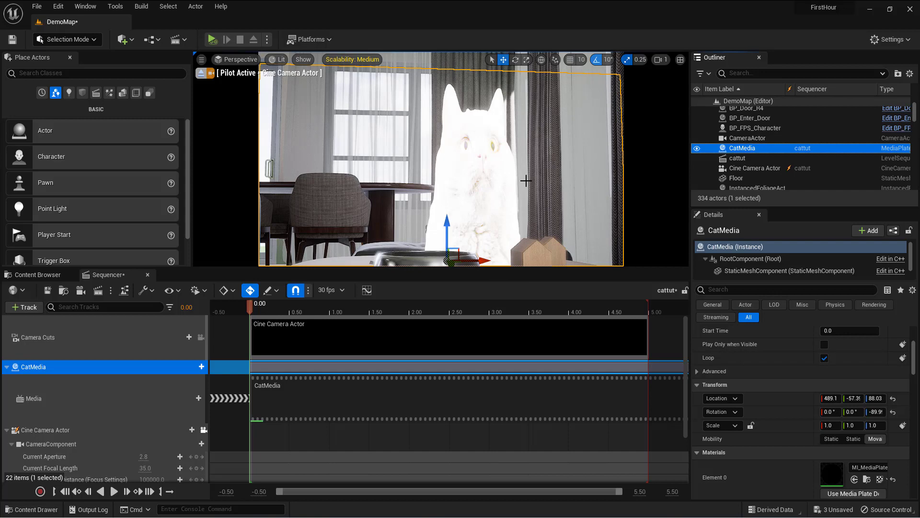
# Move CatMedia to about X 478.3 and Z 104.8, and scale it to 0.5, 0.7 and 0.5 on X, Y and Z
pyautogui.moveTo(480, 259); pyautogui.dragTo(441, 259)
pyautogui.moveTo(473, 179)
pyautogui.mouseDown(button='right')
pyautogui.moveTo(455, 185)
pyautogui.moveTo(479, 174)
pyautogui.mouseUp(button='right')
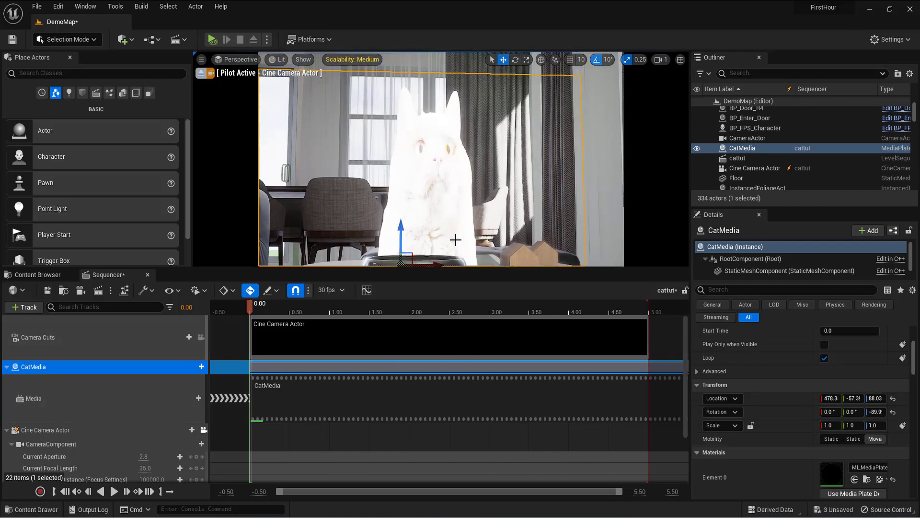
pyautogui.scroll(-5, 798, 412)
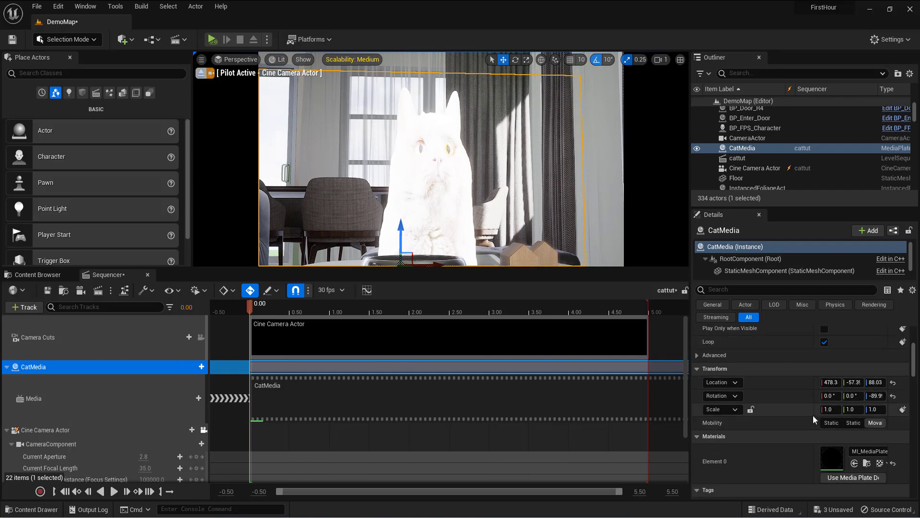
pyautogui.scroll(3, 810, 421)
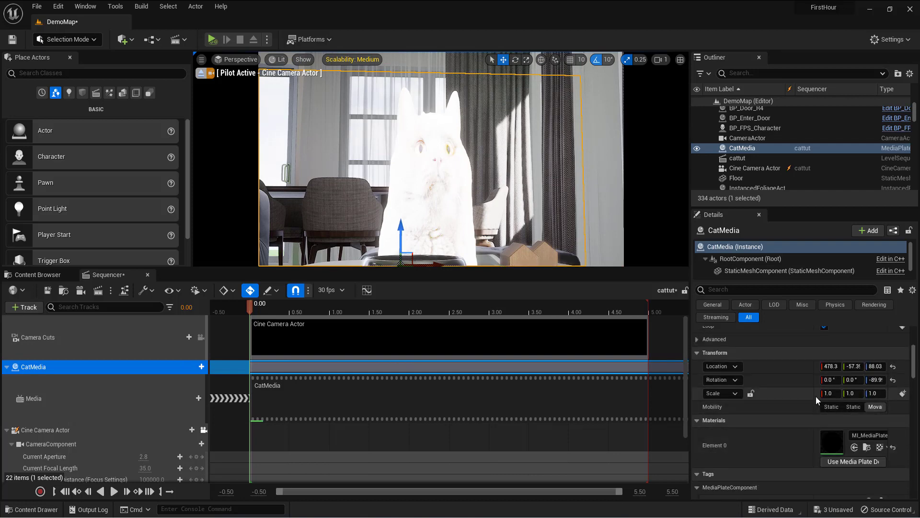
pyautogui.click(828, 393)
pyautogui.write('0.7')
pyautogui.press('Return')
pyautogui.press('Return')
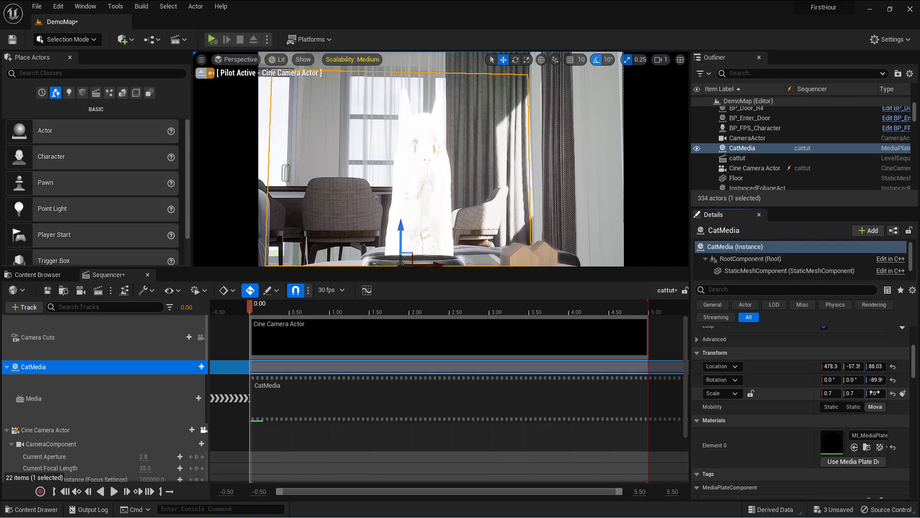
pyautogui.press('Return')
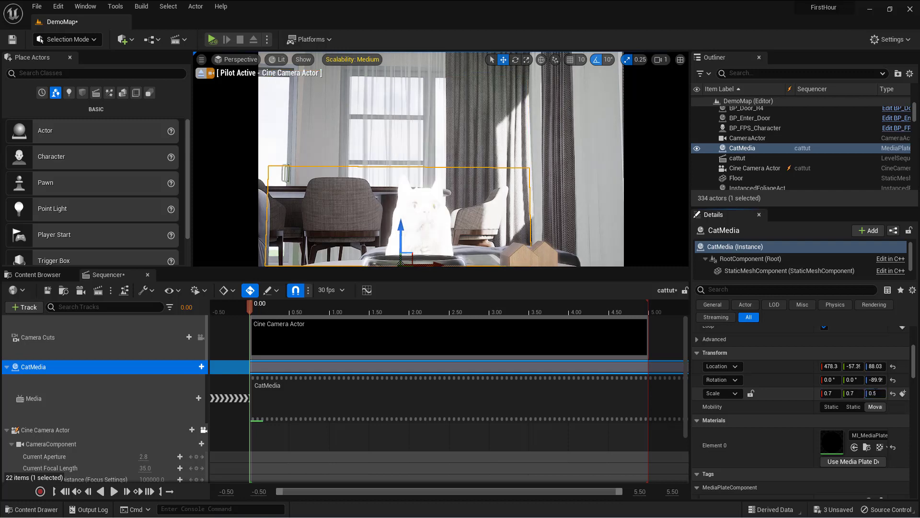
pyautogui.click(564, 153)
pyautogui.click(446, 160)
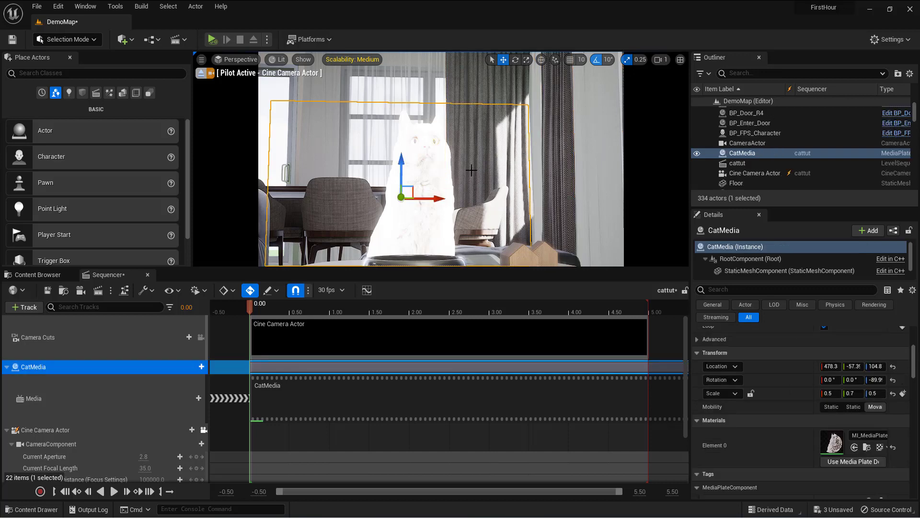
# Reframe the piloted cine camera on the cat and extend the sequence and its camera cut to about 25 seconds
pyautogui.moveTo(501, 160); pyautogui.dragTo(500, 191, button='right')
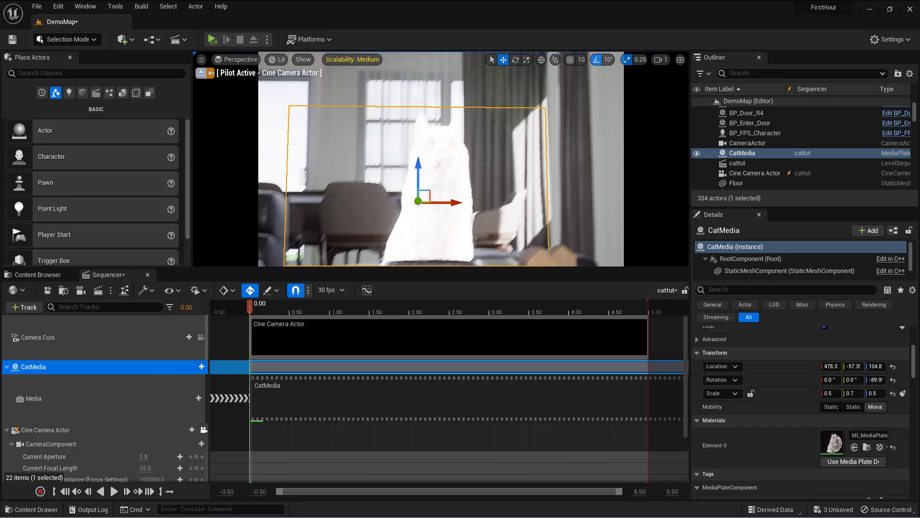
pyautogui.click(221, 318)
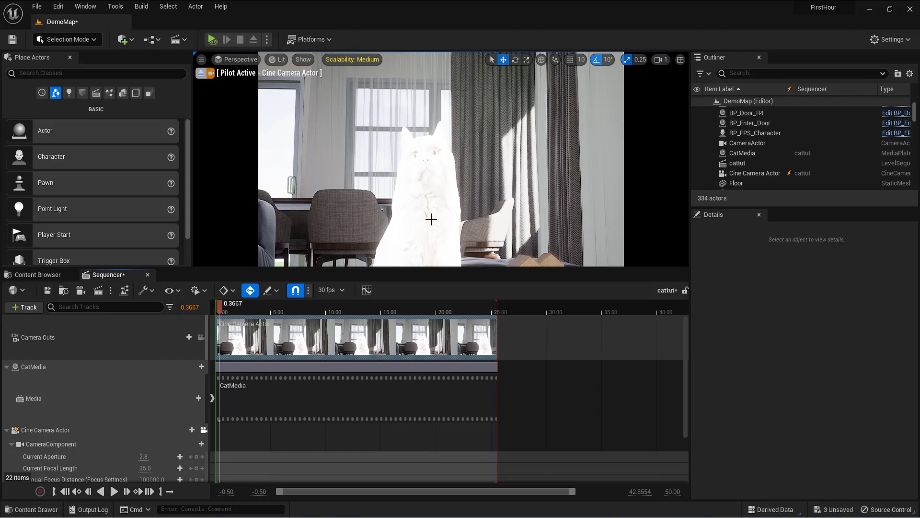
# Open CatMedia's material instance MI_MediaPlate_0 and change its parent material to M_MediaPlateCC
pyautogui.click(426, 188)
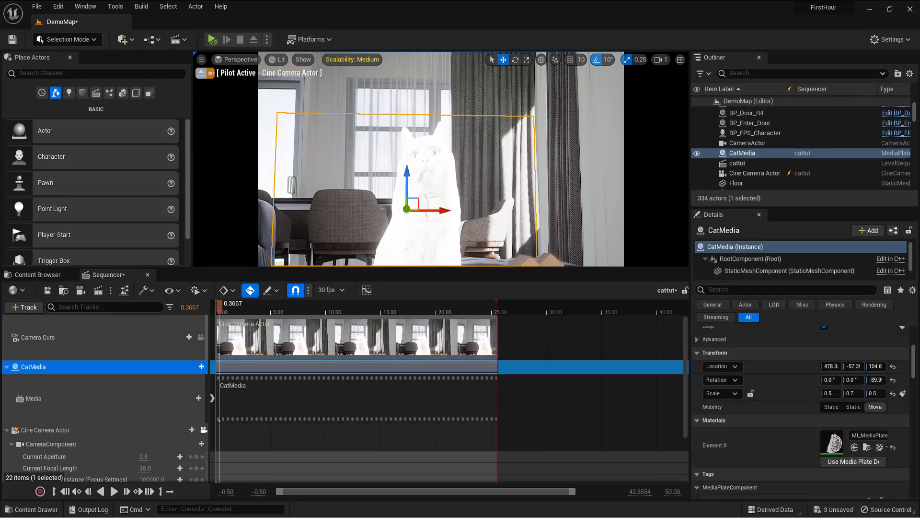
pyautogui.scroll(-3, 796, 381)
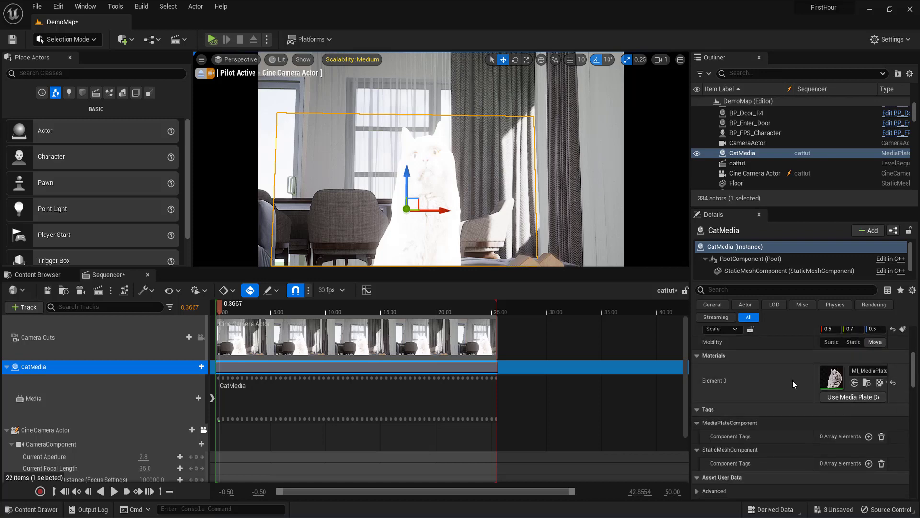
pyautogui.click(867, 382)
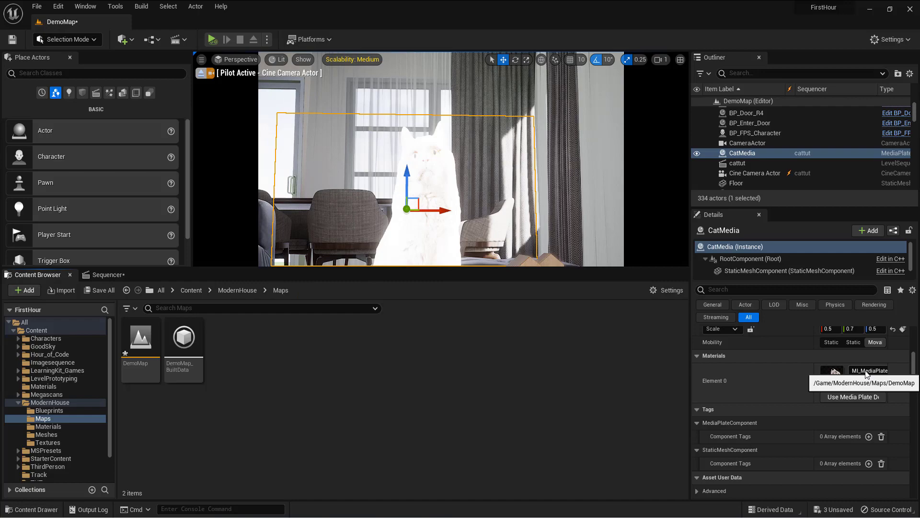
pyautogui.doubleClick(838, 382)
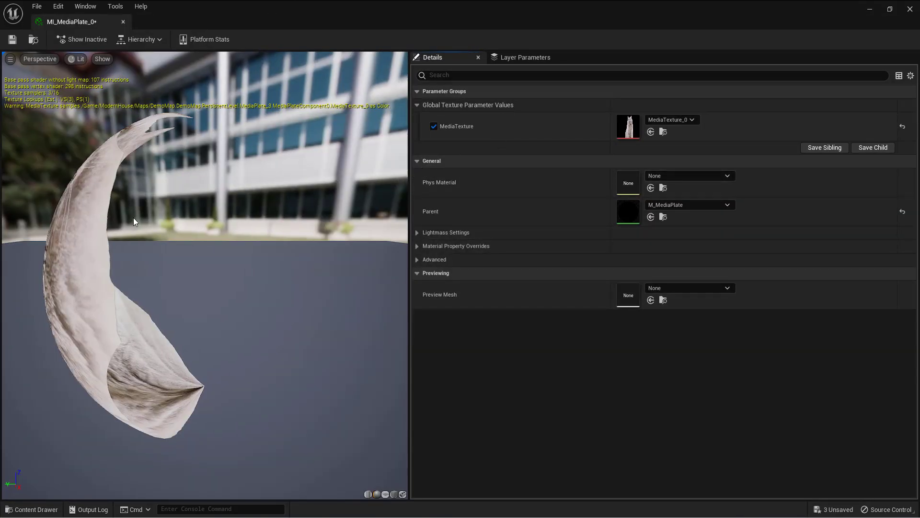
pyautogui.moveTo(238, 171); pyautogui.dragTo(50, 172)
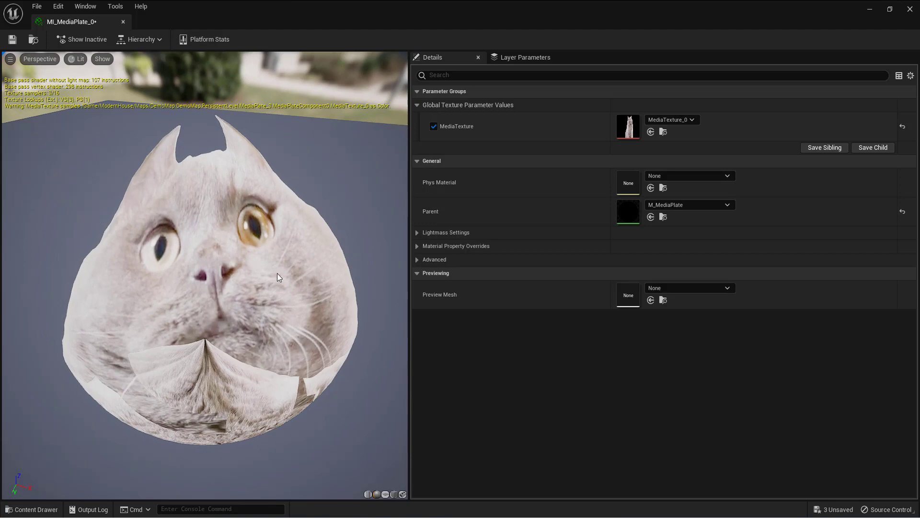
pyautogui.moveTo(279, 277); pyautogui.dragTo(283, 254)
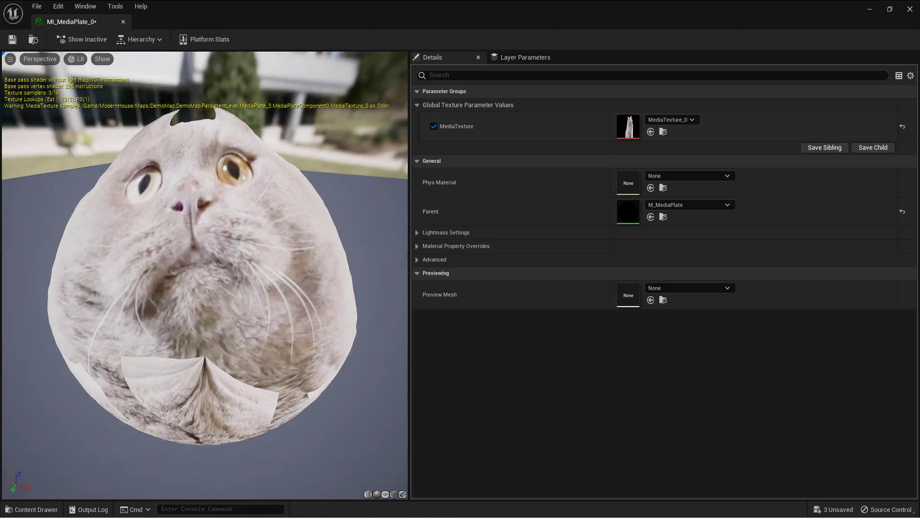
pyautogui.click(686, 204)
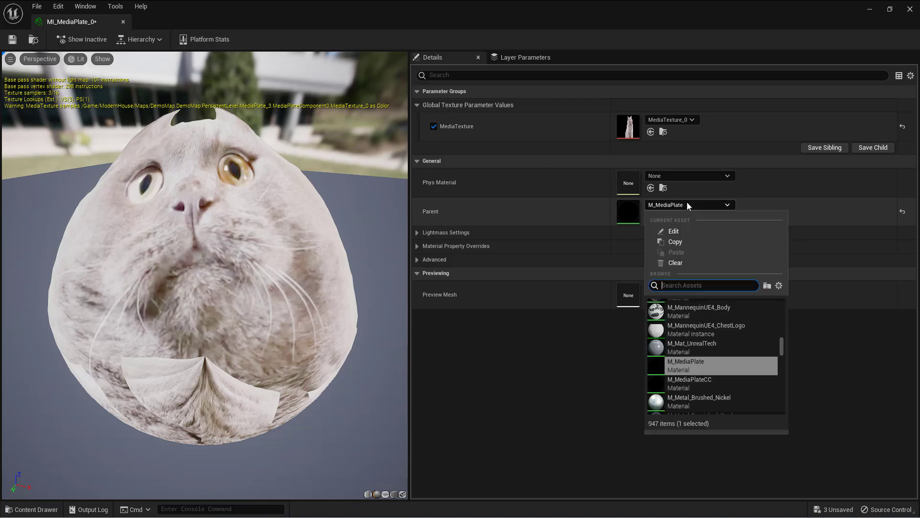
pyautogui.click(700, 380)
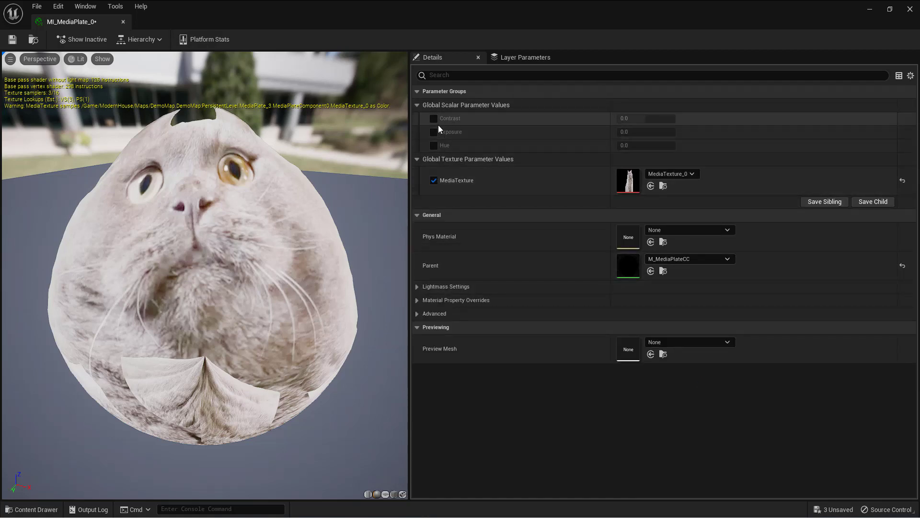
# Resize and move the material editor window so the viewport shows, and enable the Contrast, Exposure and Hue overrides
pyautogui.doubleClick(101, 27)
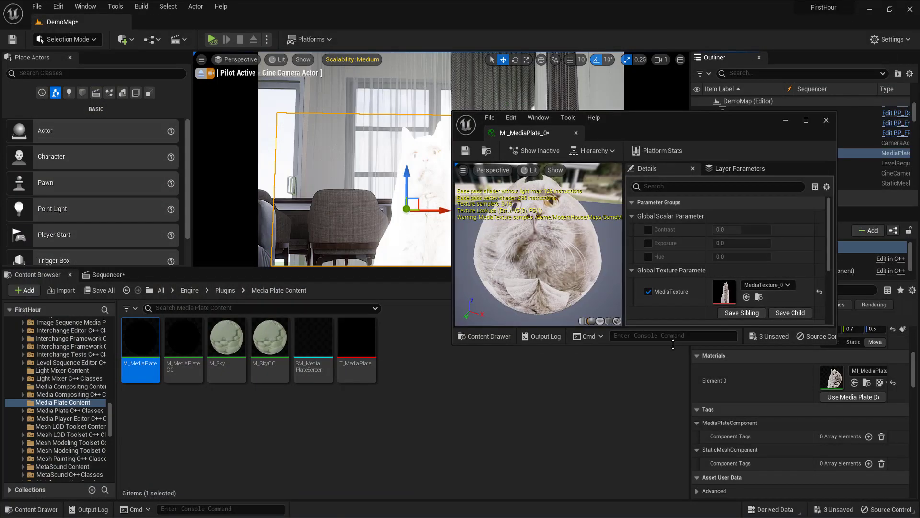
pyautogui.moveTo(673, 344); pyautogui.dragTo(672, 453)
pyautogui.moveTo(627, 121); pyautogui.dragTo(718, 89)
pyautogui.click(740, 197)
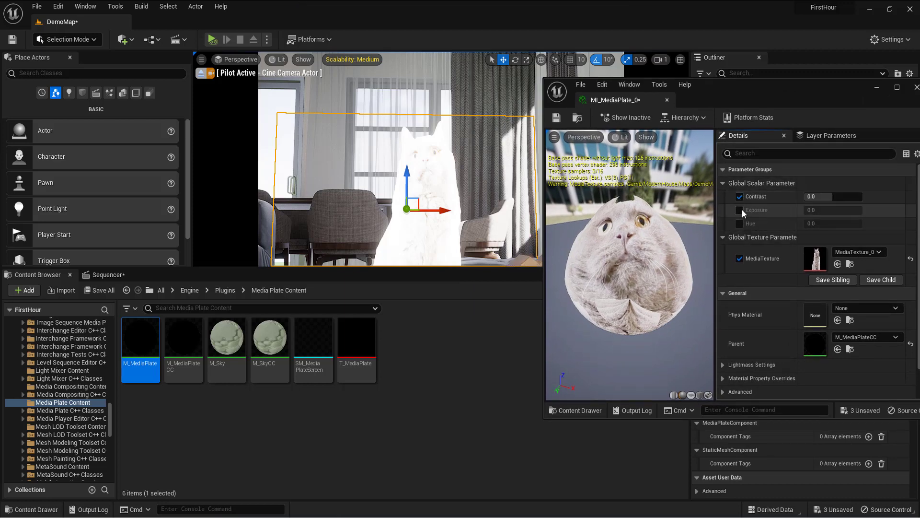
pyautogui.click(740, 209)
pyautogui.click(739, 223)
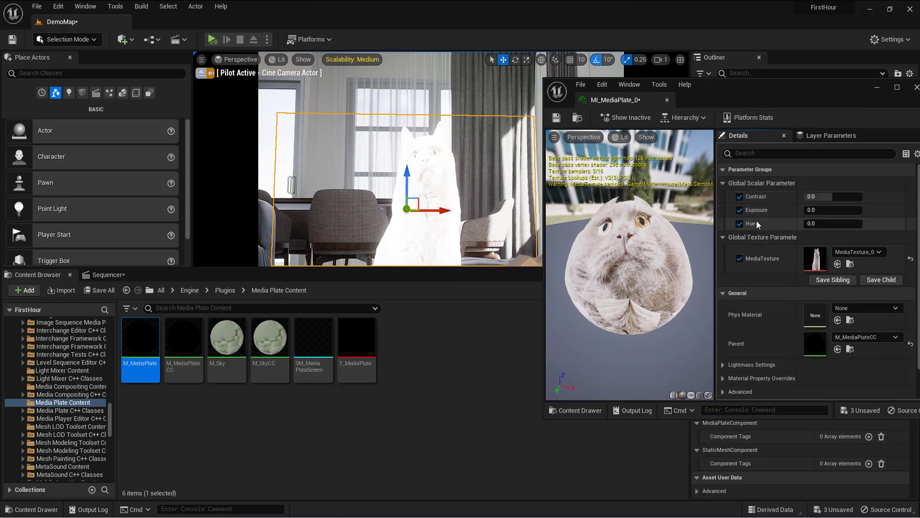
# Set the media plate material's contrast to -0.001 and exposure to -6.5
pyautogui.click(833, 197)
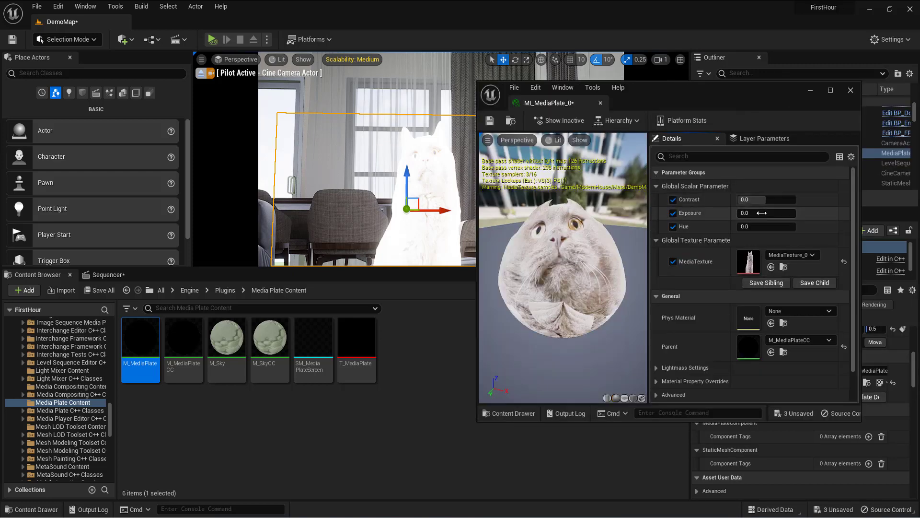
pyautogui.moveTo(759, 200); pyautogui.dragTo(730, 199)
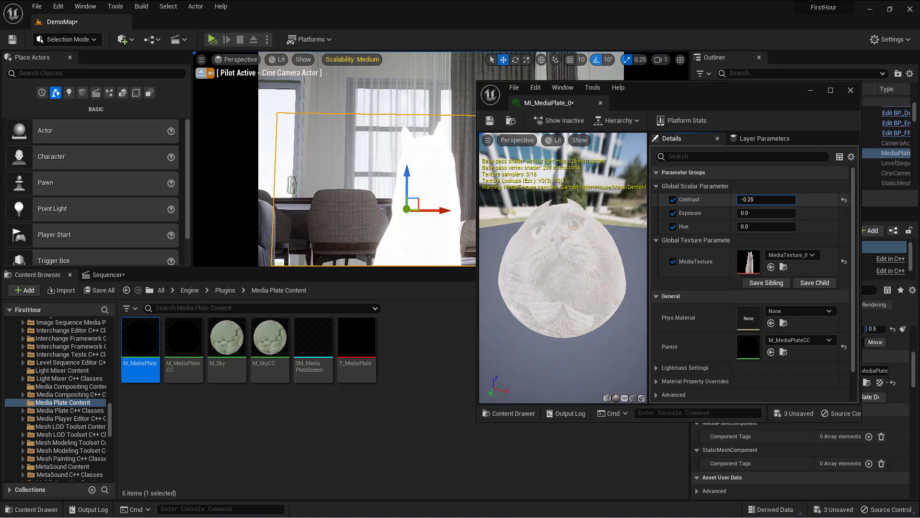
pyautogui.click(766, 199)
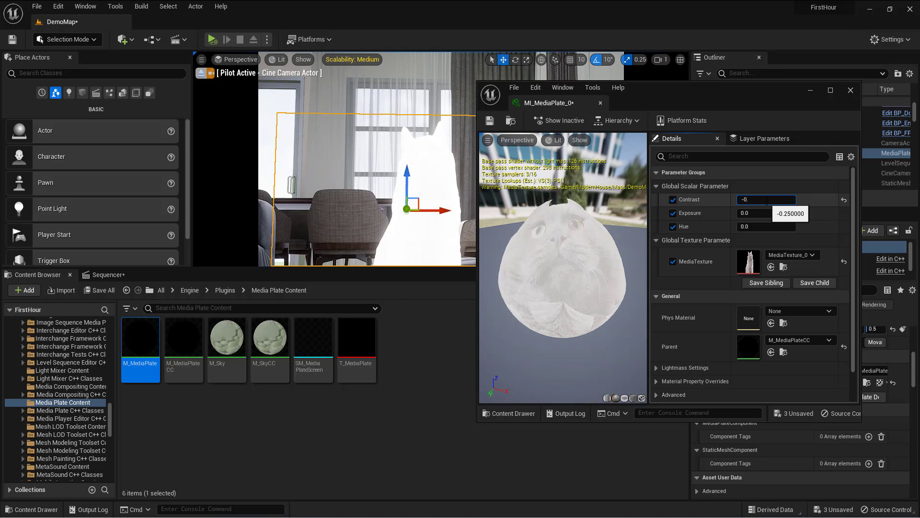
pyautogui.write('-0.001')
pyautogui.press('Return')
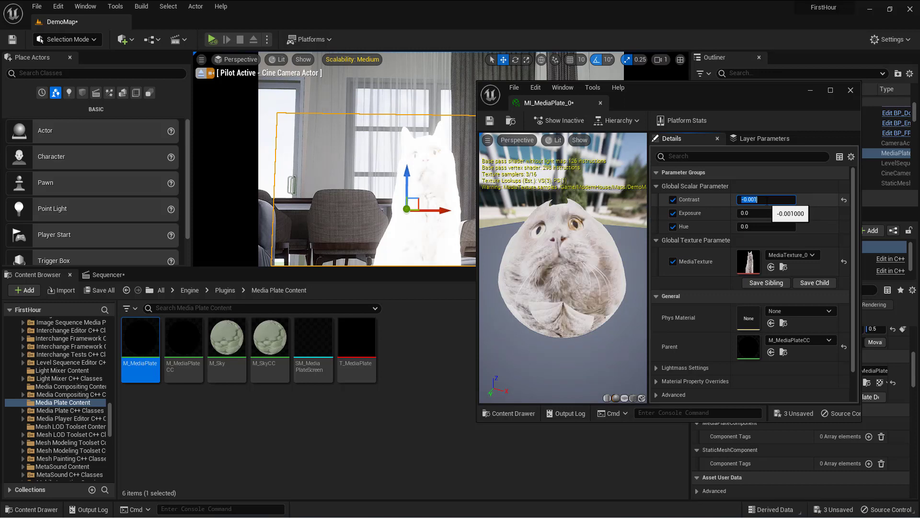
pyautogui.click(753, 213)
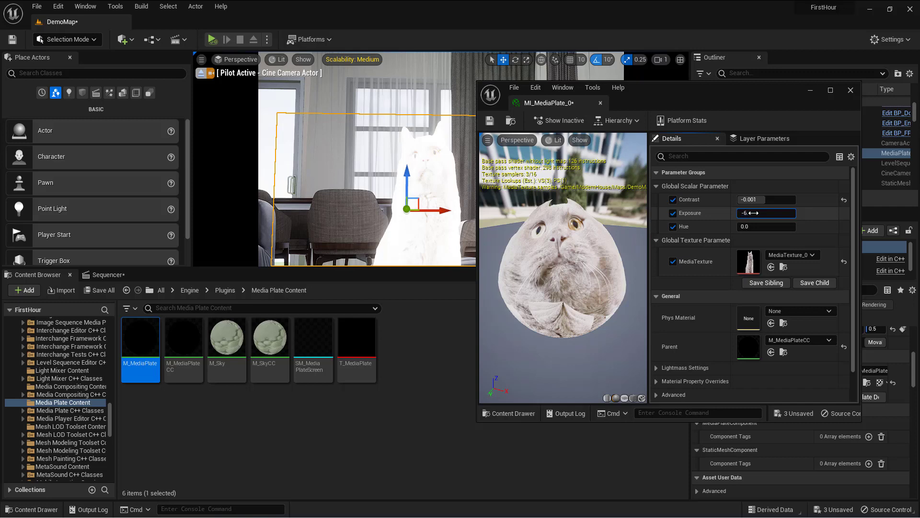
pyautogui.write('-6.')
pyautogui.press('Return')
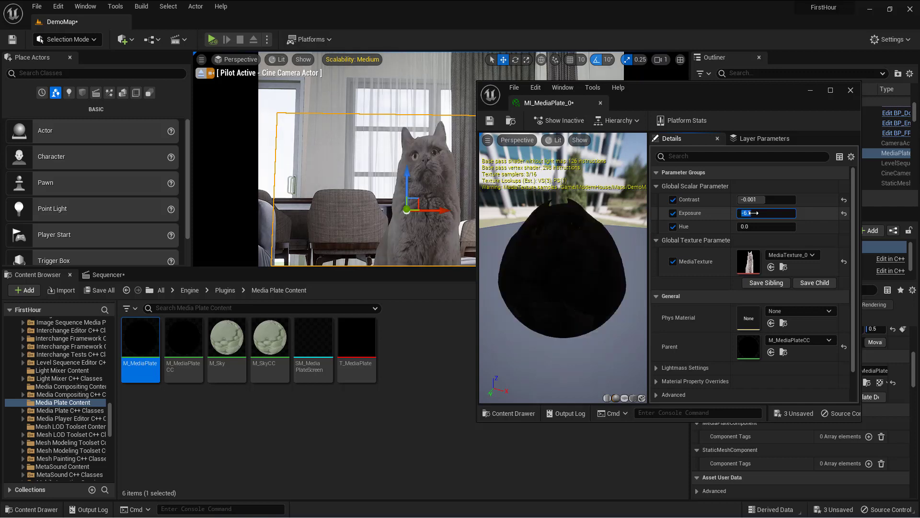
# Save the MI_MediaPlate_0 material instance and close its editor
pyautogui.moveTo(629, 90); pyautogui.dragTo(601, 107)
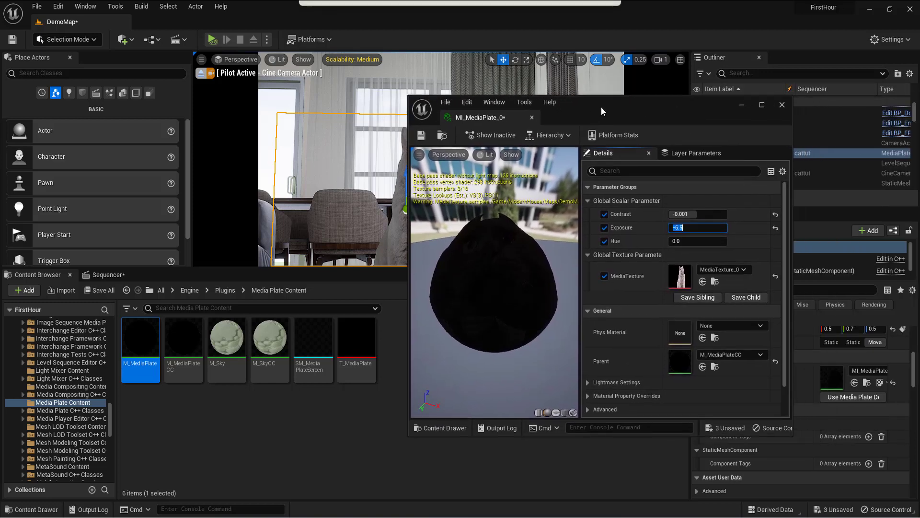
pyautogui.click(421, 135)
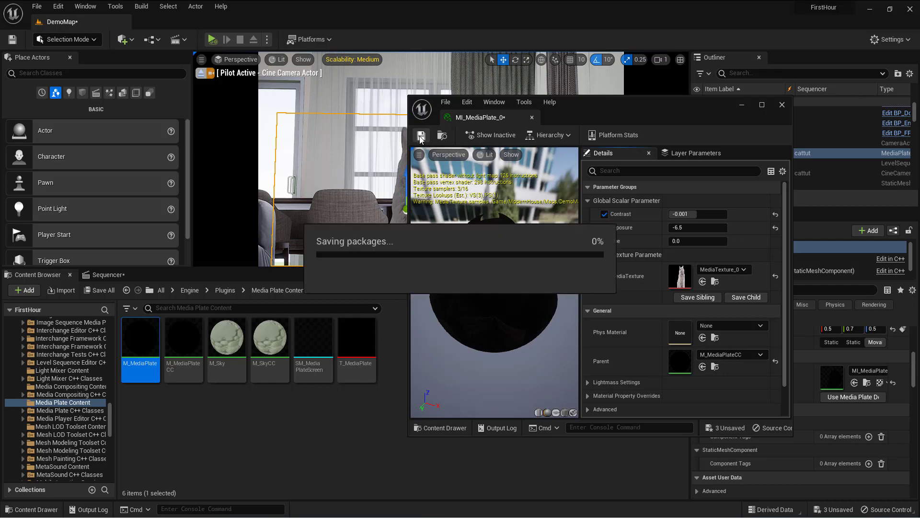
pyautogui.click(782, 105)
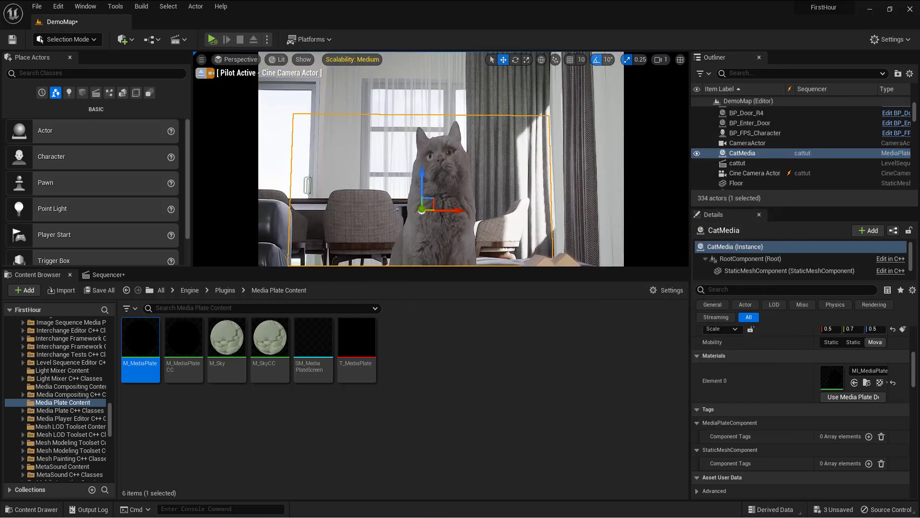
# Play back the cattut sequence through the cine camera to review the cat footage in the room
pyautogui.click(105, 274)
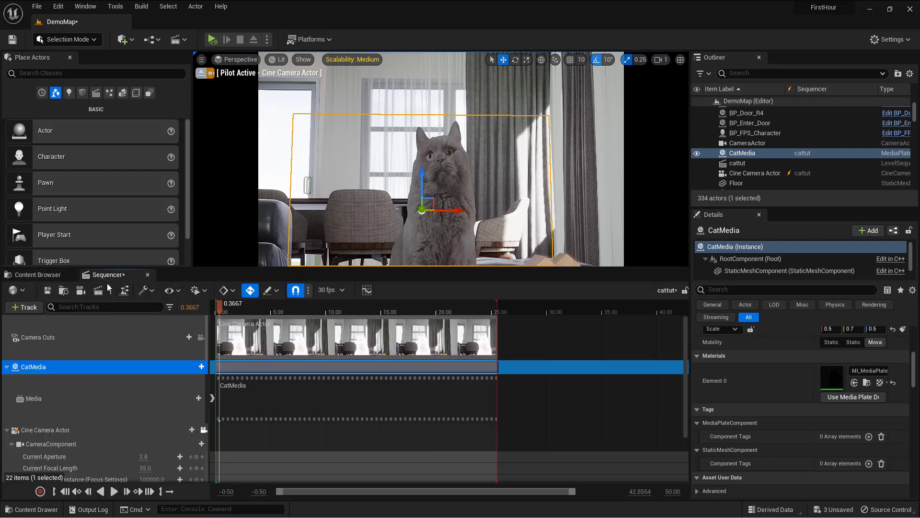
pyautogui.click(114, 492)
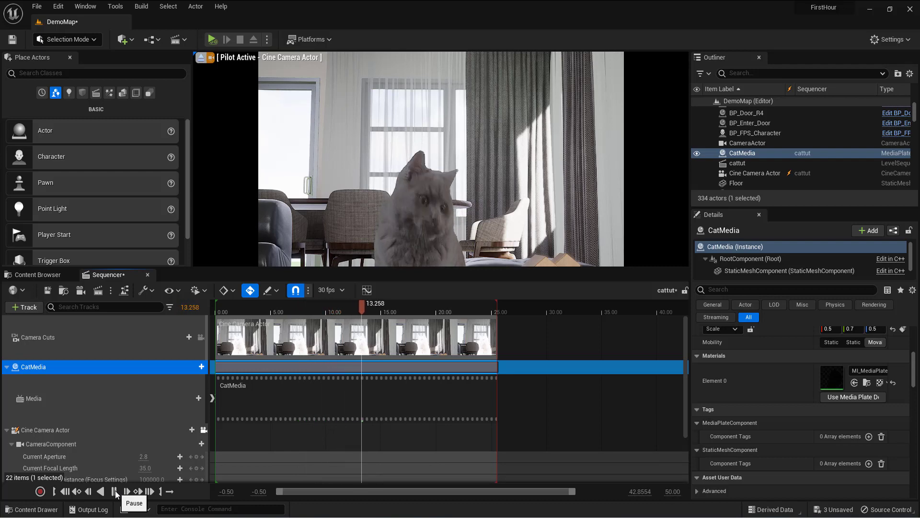
pyautogui.click(114, 491)
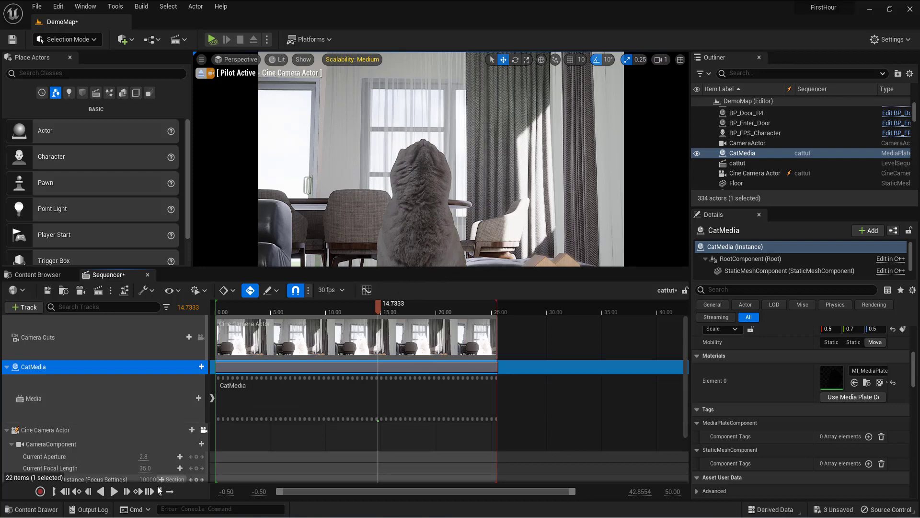
pyautogui.click(114, 492)
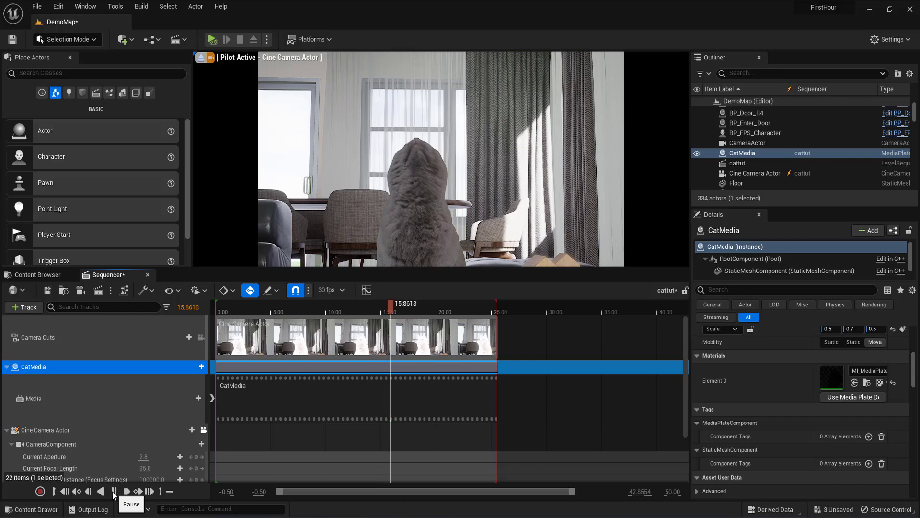